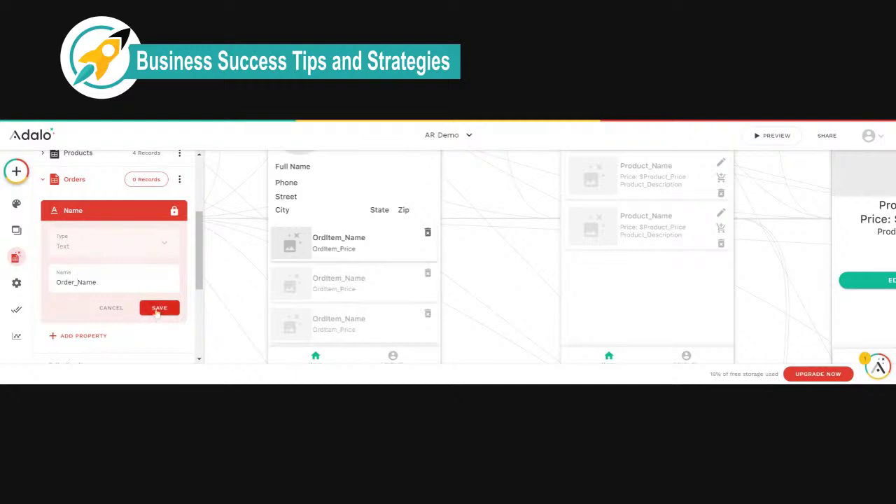
- Save the name Order_Name for the text property of the Orders collection
left_click(158, 310)
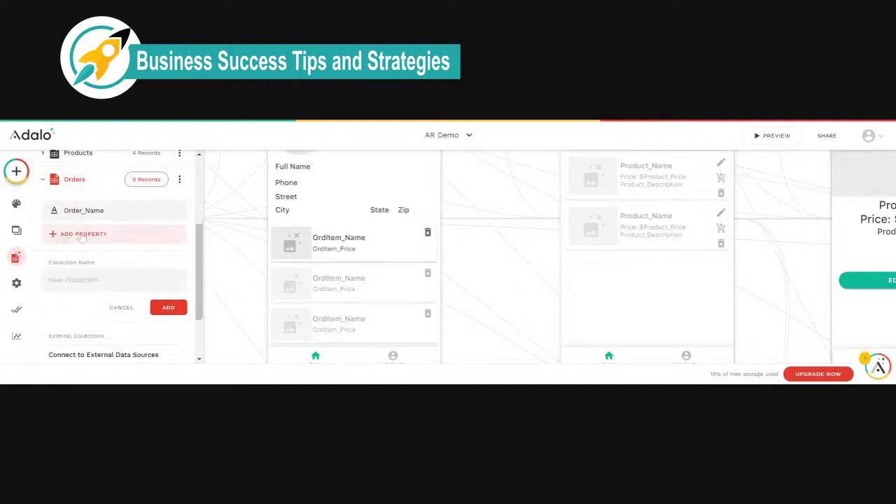
left_click(82, 237)
scroll(102, 287, "down", 2)
mouse_move(97, 360)
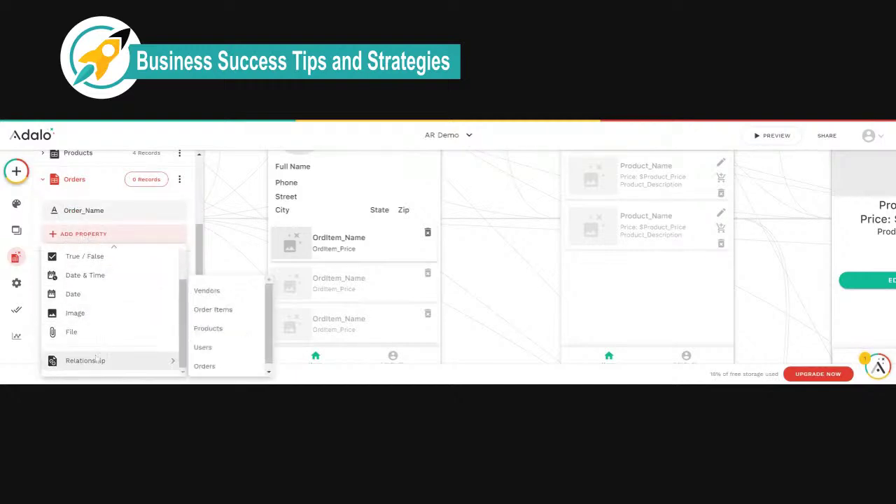
left_click(212, 315)
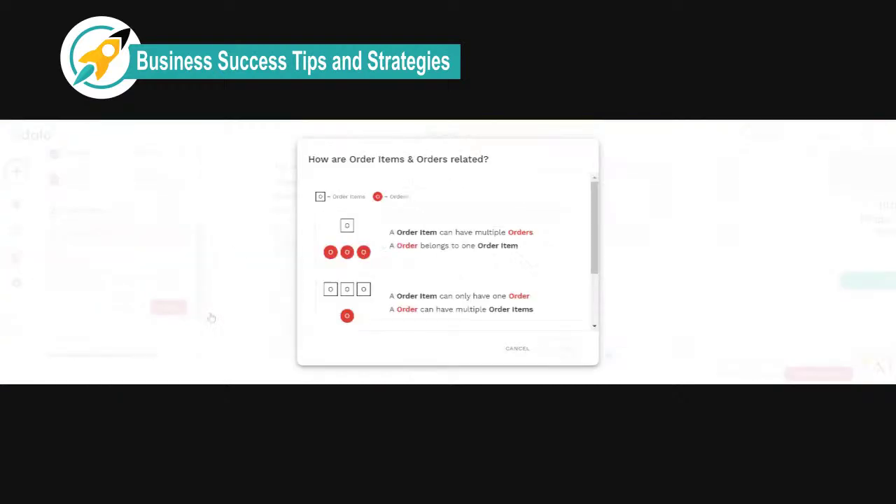
left_click(396, 297)
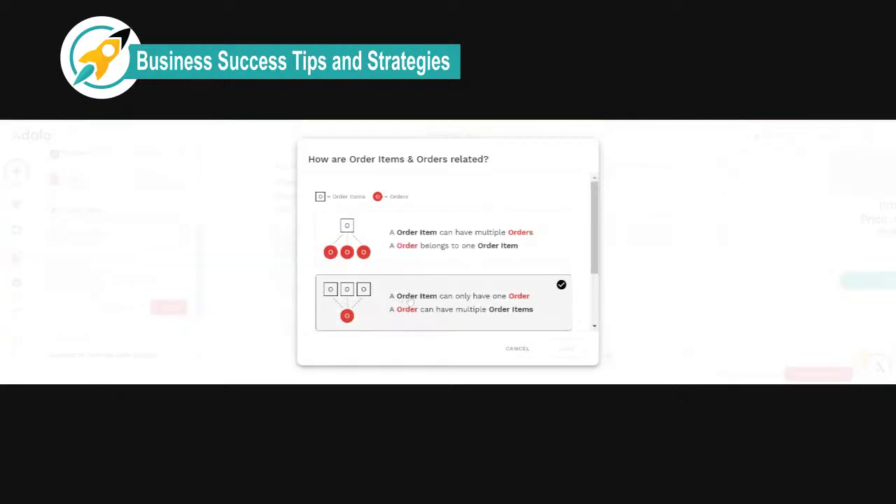
left_click(457, 256)
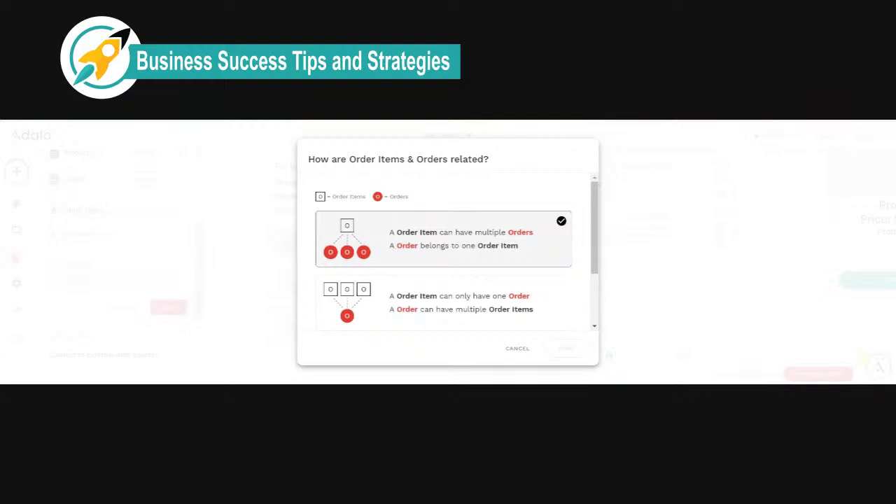
scroll(457, 244, "down", 1)
left_click(456, 245)
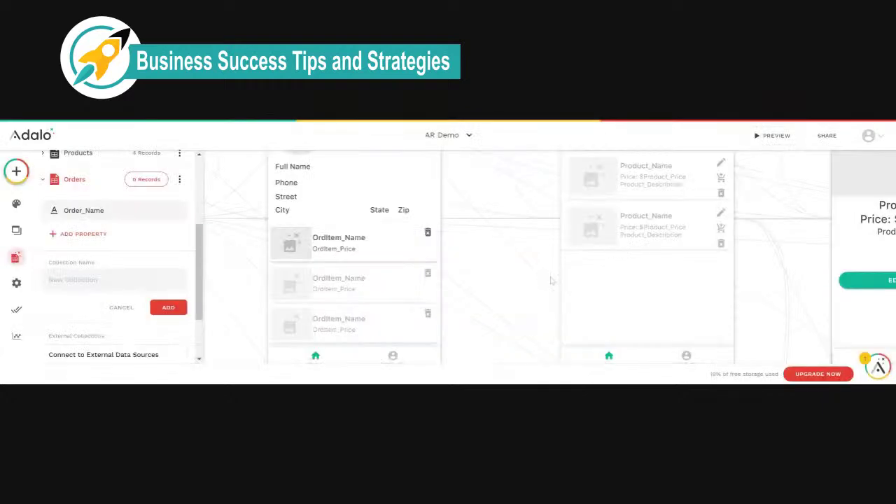
scroll(551, 281, "down", 5)
left_click(580, 257)
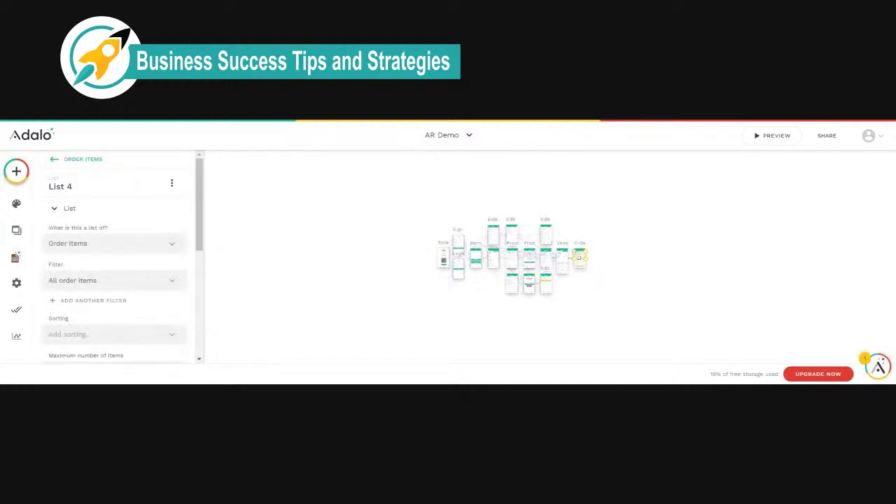
left_click(623, 260)
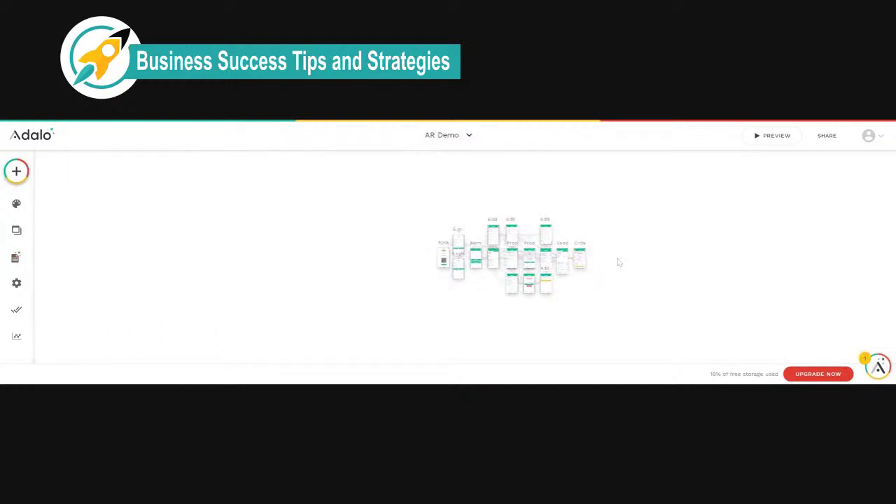
scroll(619, 262, "right", 2)
scroll(500, 258, "up", 5)
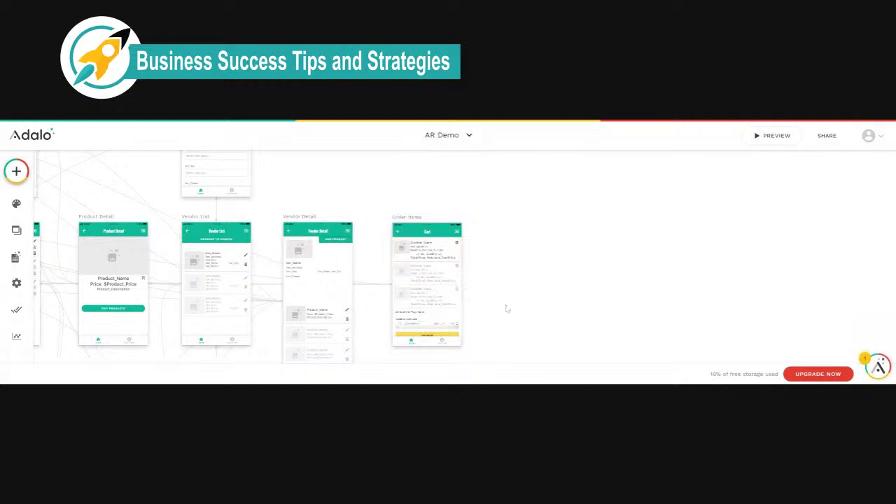
- Add an Order Items relationship to the Orders collection, where an Order Item can have multiple Orders and an Order belongs to one Order Item
left_click(16, 258)
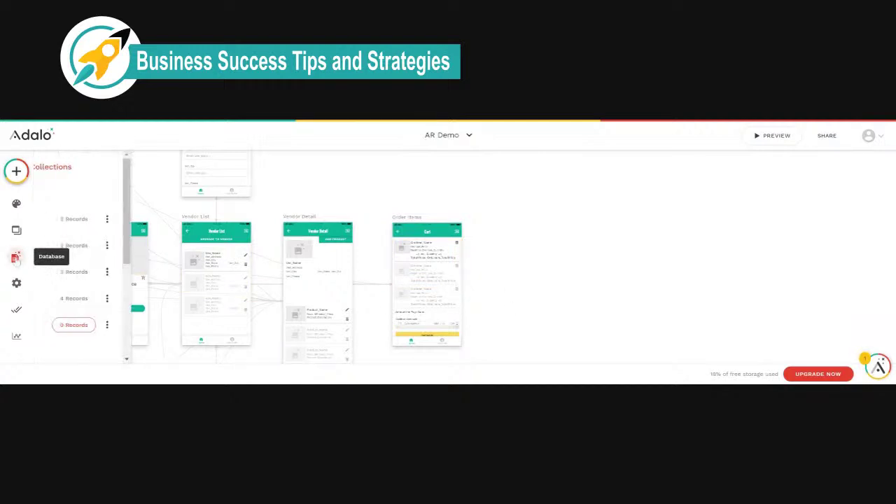
scroll(98, 327, "down", 2)
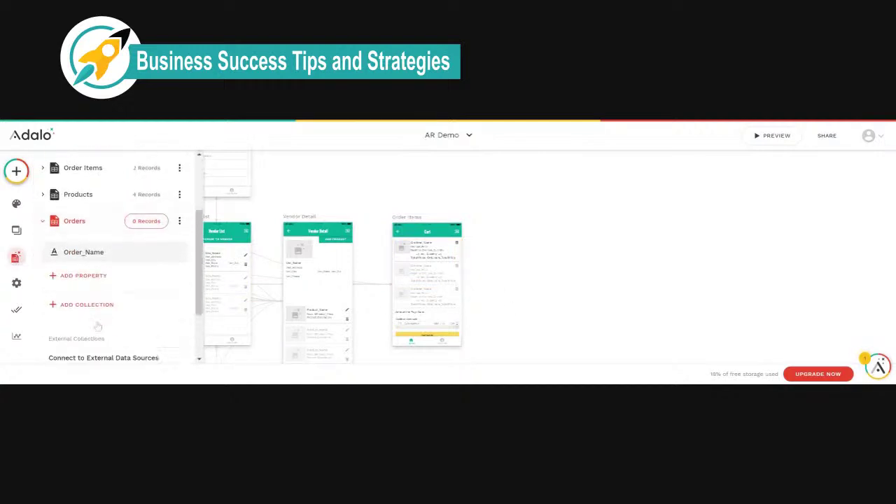
left_click(83, 274)
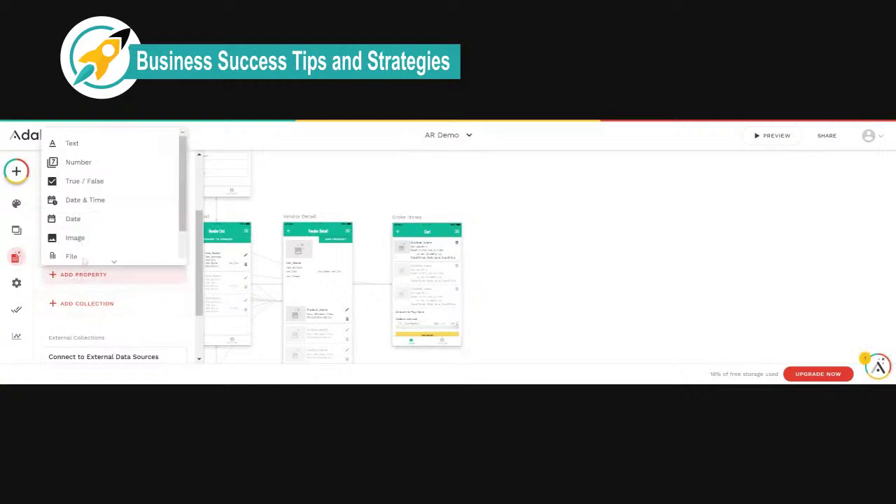
scroll(84, 261, "down", 1)
mouse_move(87, 251)
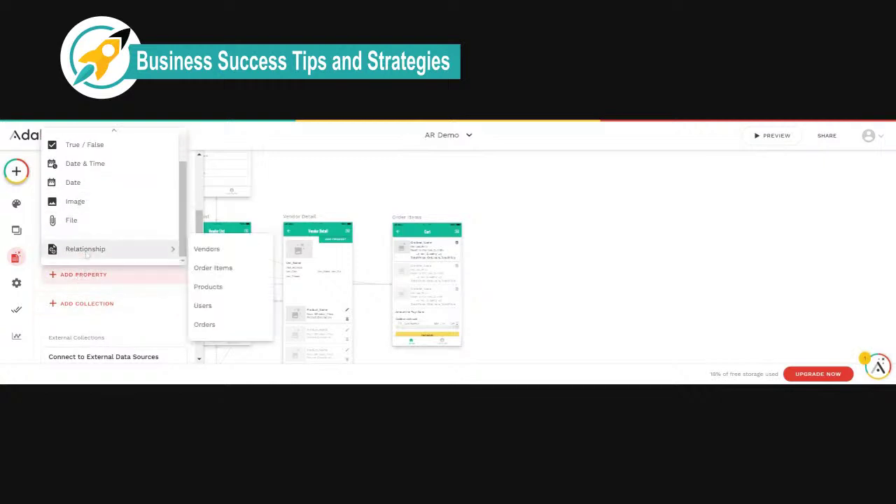
left_click(214, 269)
left_click(401, 253)
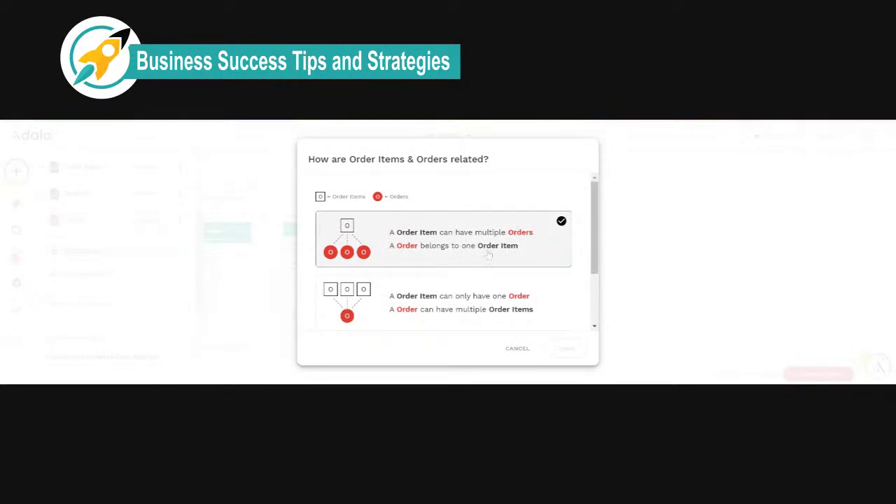
left_click(566, 348)
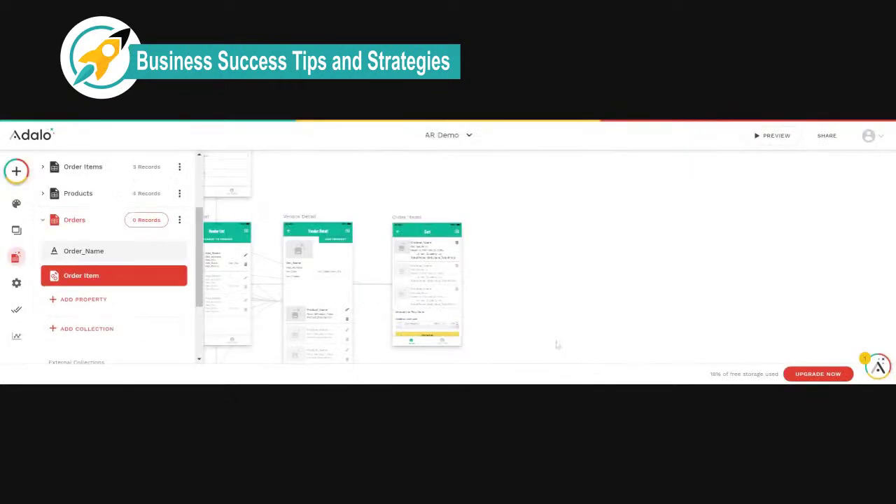
- Rename the new relationship property of Orders to Order_OrderItem and save it
scroll(93, 291, "down", 1)
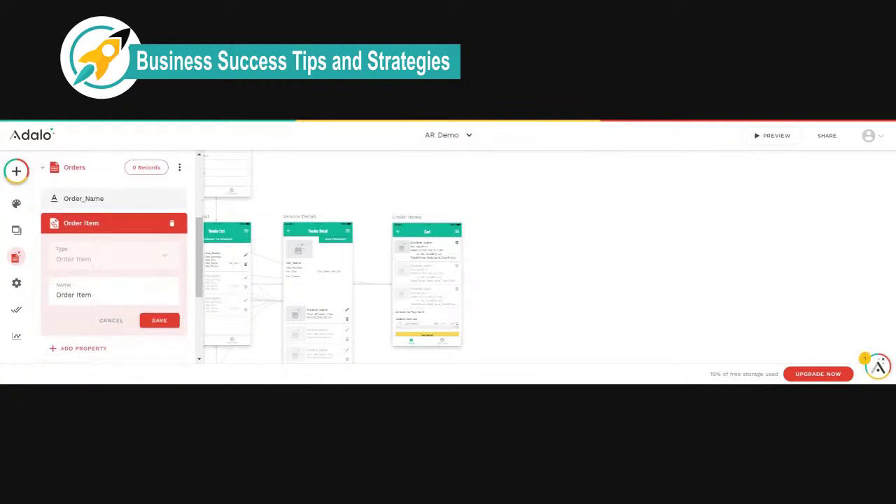
type("Order_")
key("Delete")
left_click(151, 323)
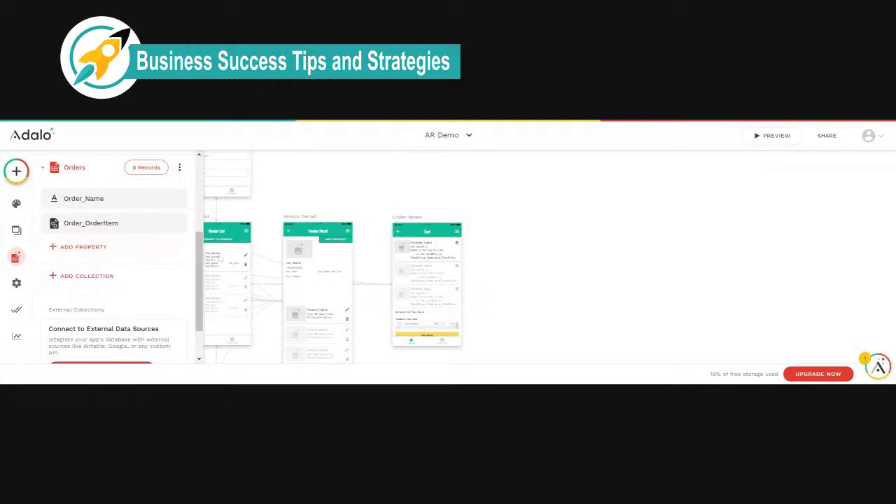
left_click(522, 310)
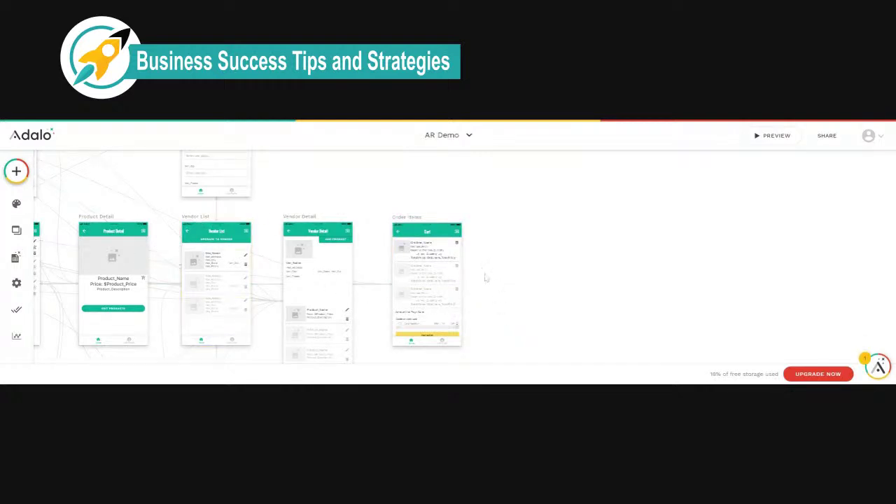
- Delete the empty Create action from the Stripe Payment's submit button on the Order Items screen
scroll(485, 277, "down", 2)
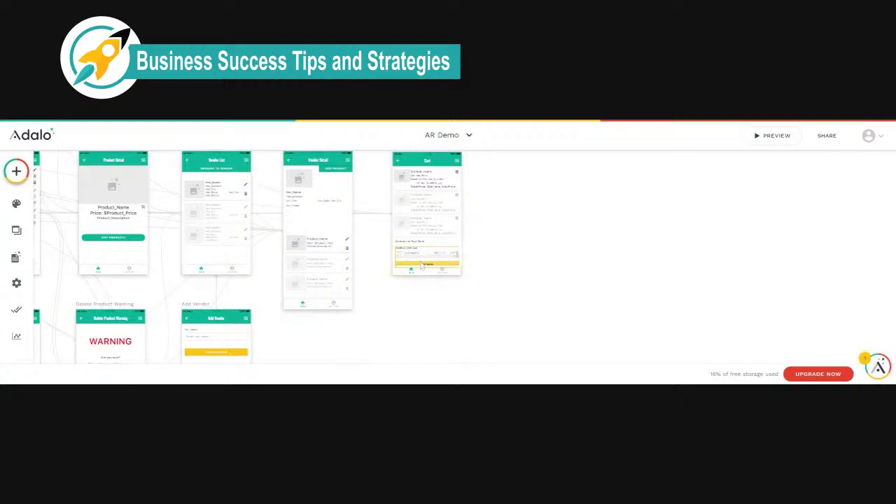
scroll(423, 263, "up", 5)
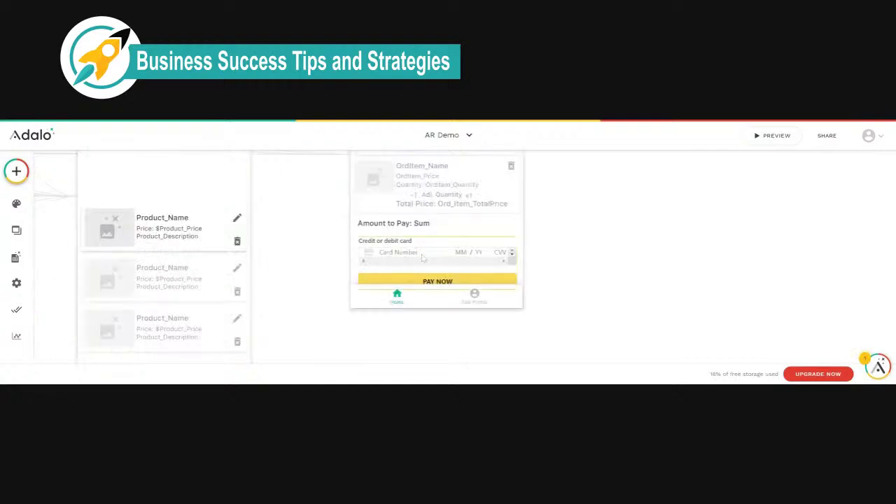
left_click(438, 281)
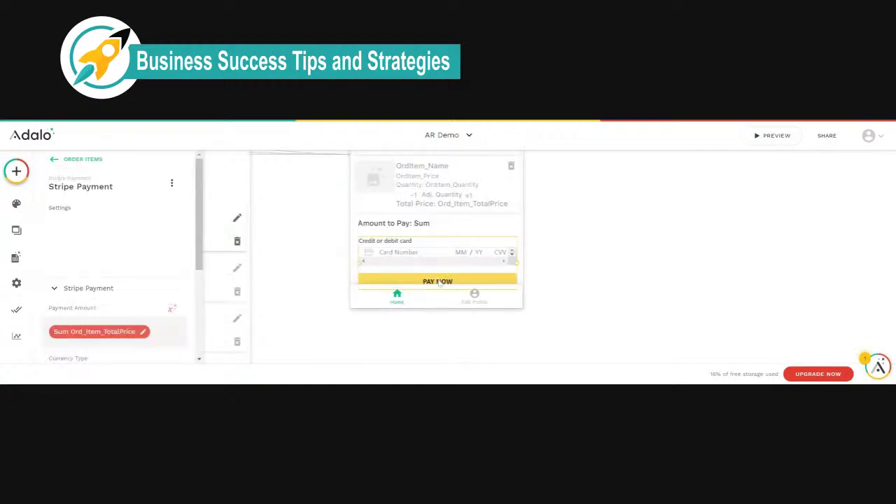
left_click_drag(200, 234, 201, 322)
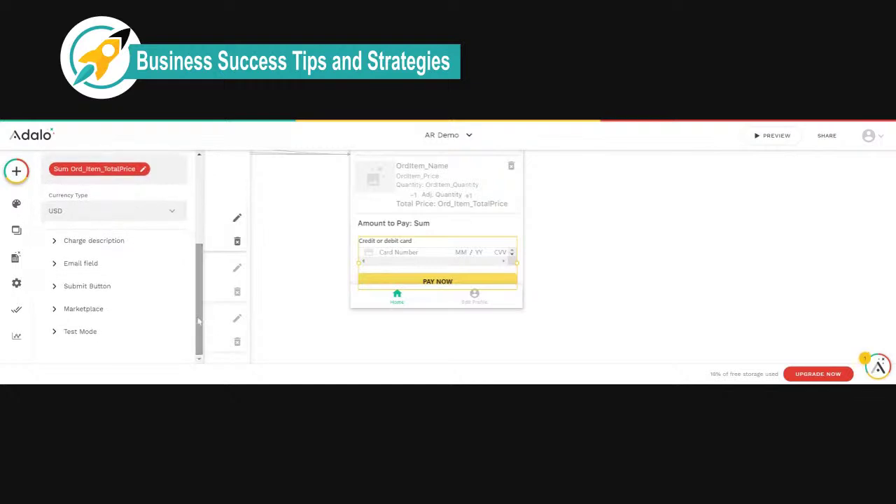
left_click(143, 286)
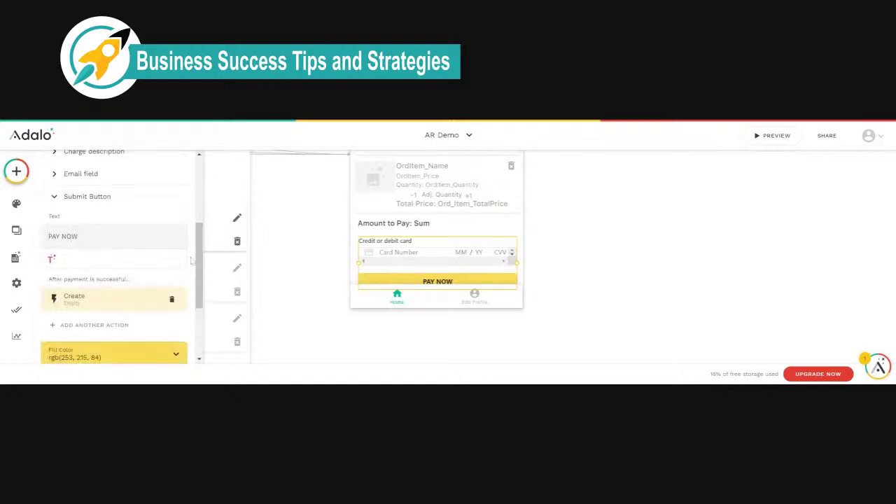
left_click_drag(200, 245, 199, 267)
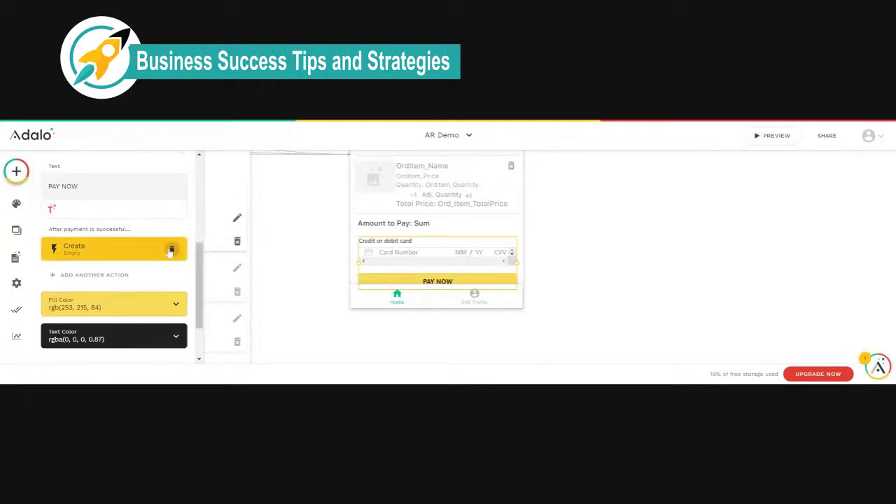
left_click(171, 250)
- Add an action to the payment's submit button that creates an Order after successful payment
left_click(84, 283)
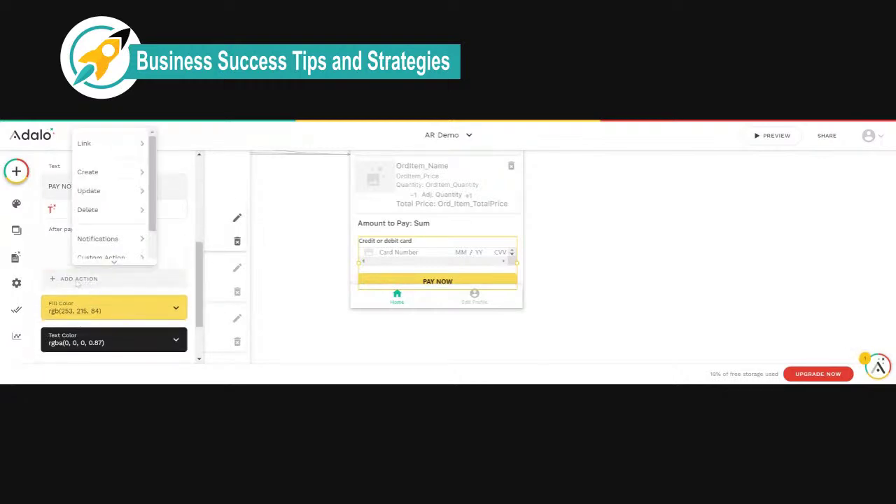
mouse_move(115, 188)
mouse_move(105, 173)
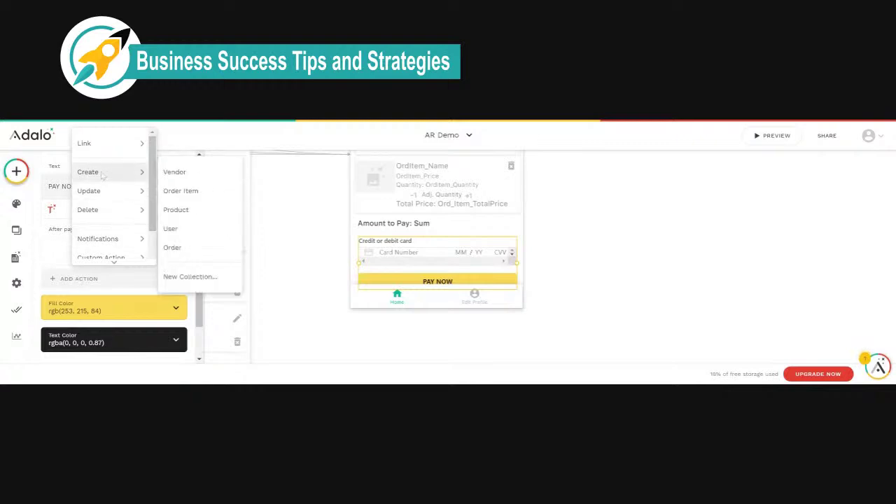
left_click(172, 248)
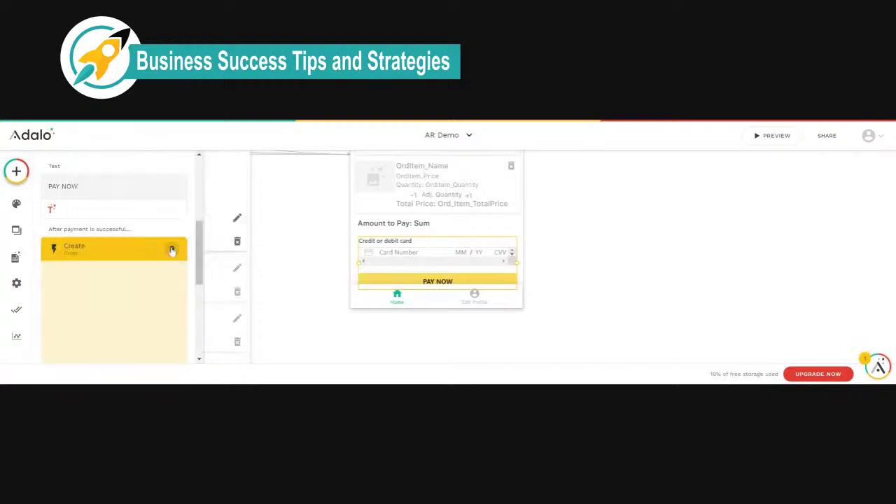
scroll(158, 294, "down", 2)
scroll(157, 293, "down", 1)
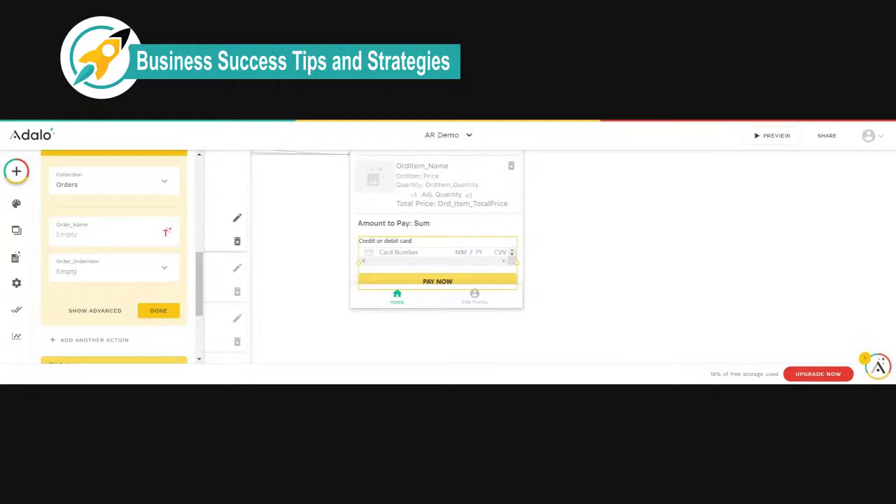
- Compose the new order's Order_Name from the logged-in user's User_Full Name, a plus sign and the Current Time
left_click(167, 232)
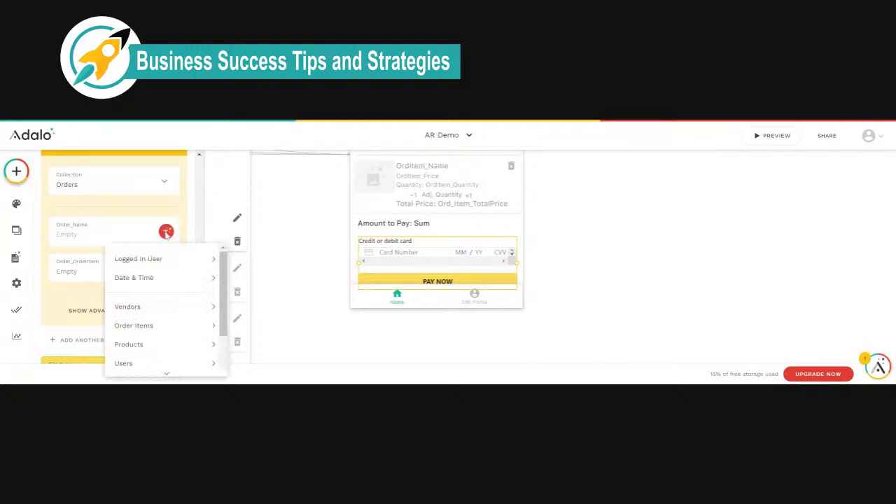
mouse_move(158, 262)
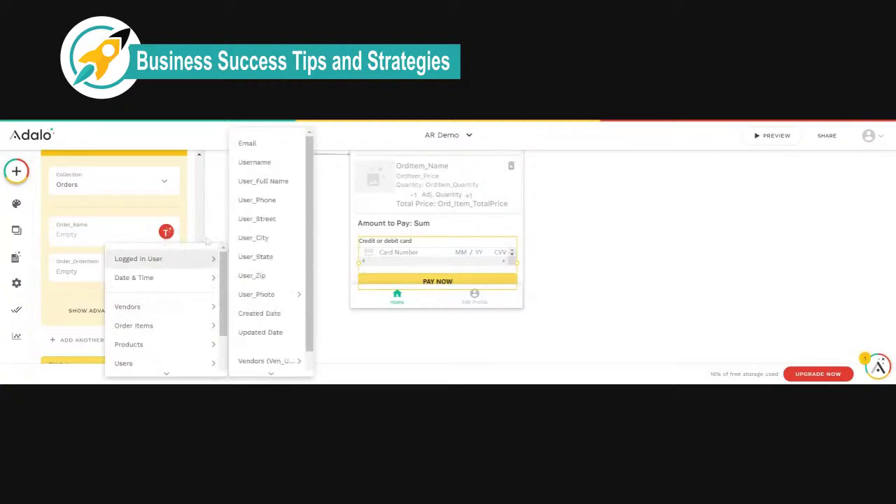
left_click(250, 185)
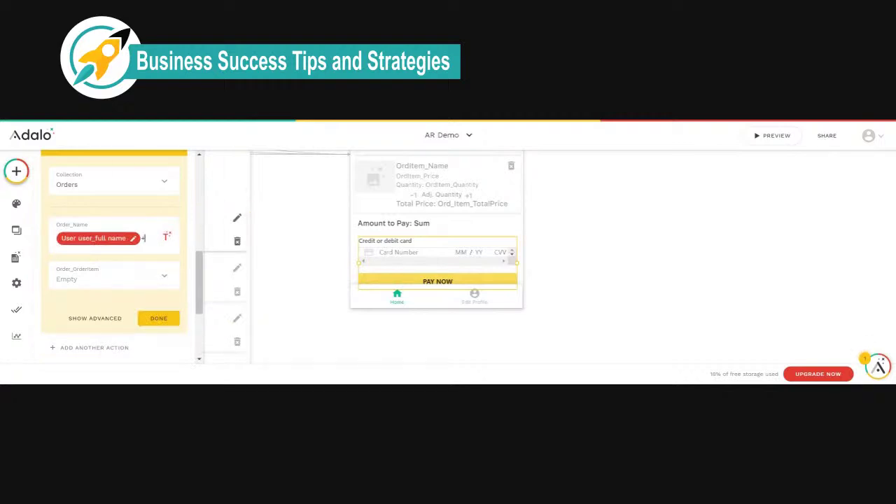
left_click(167, 237)
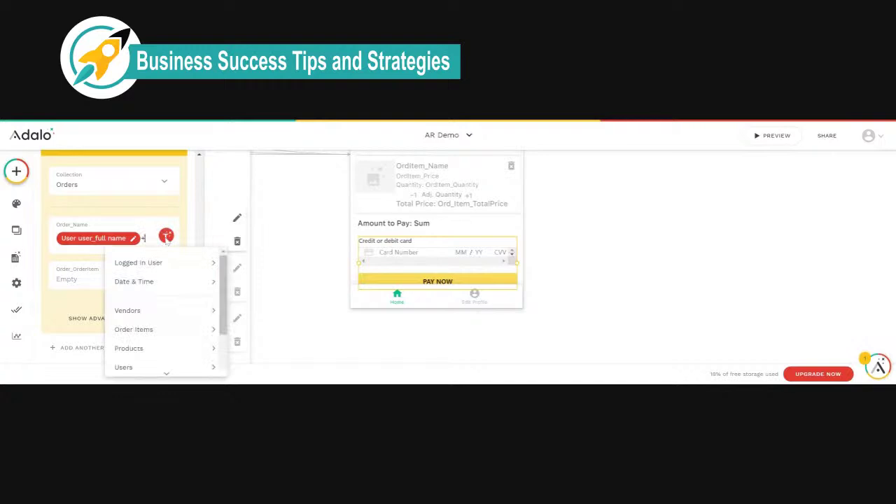
mouse_move(161, 281)
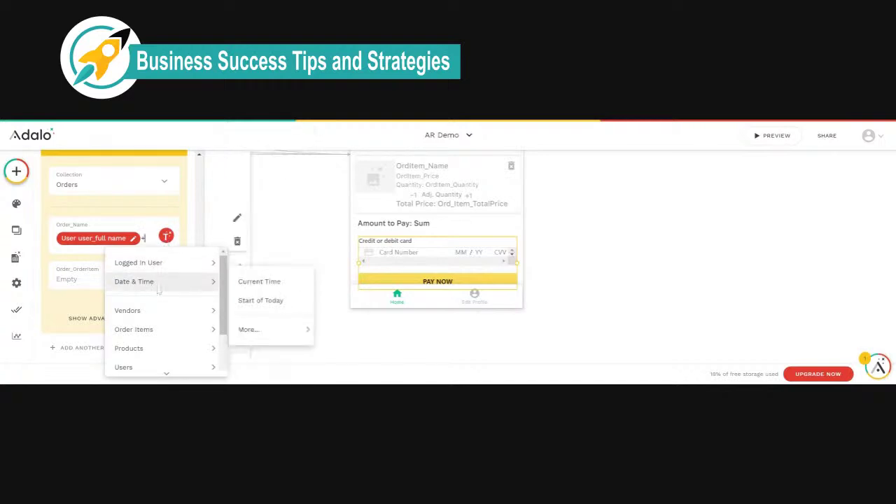
left_click(255, 282)
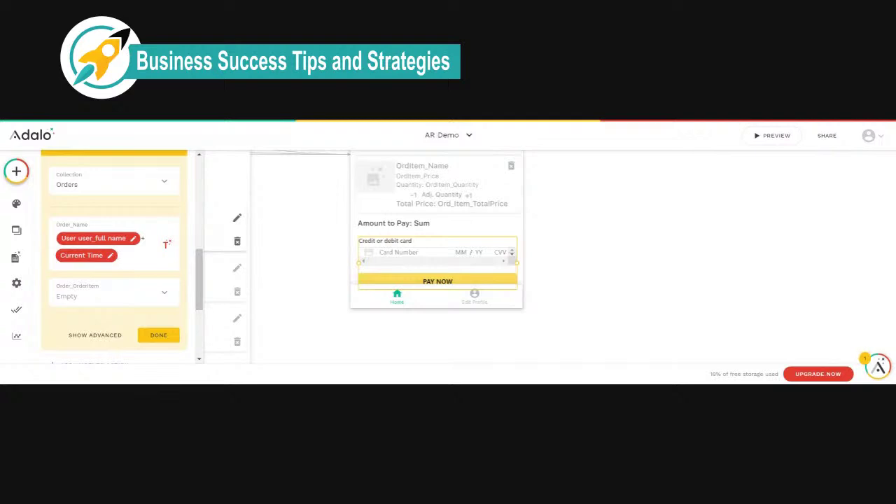
- Append a plus sign and the sum of Order Items' OrdItem_Quantity to Order_Name, and finish the Create Order action
left_click(166, 245)
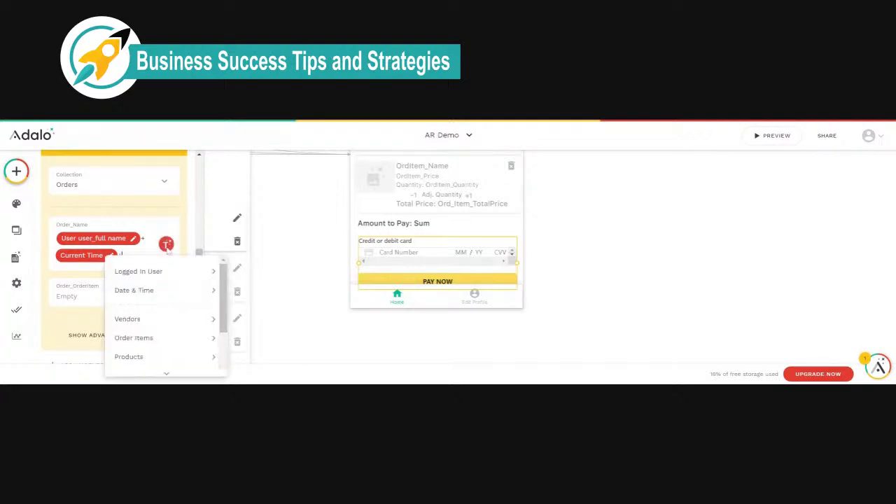
scroll(140, 287, "down", 2)
mouse_move(142, 287)
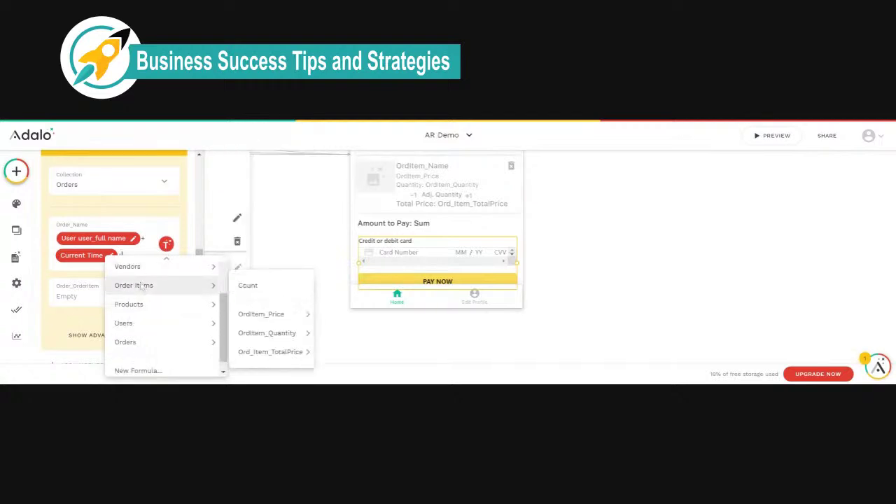
mouse_move(264, 318)
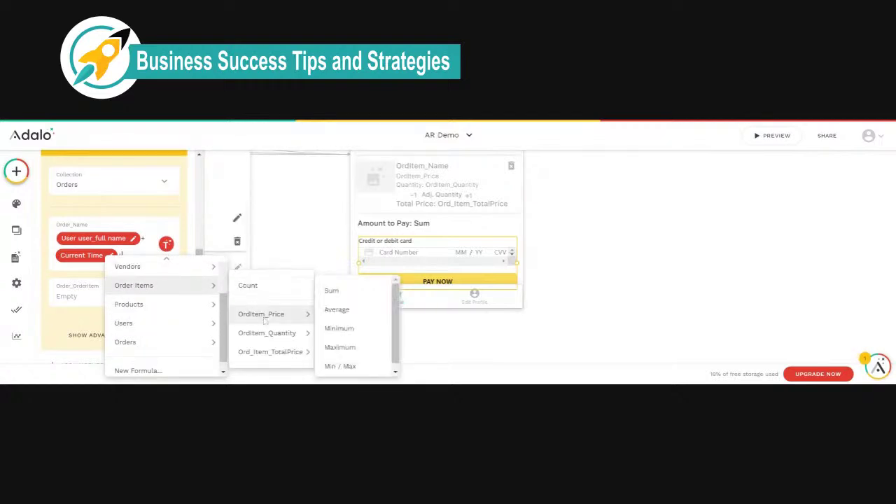
mouse_move(280, 333)
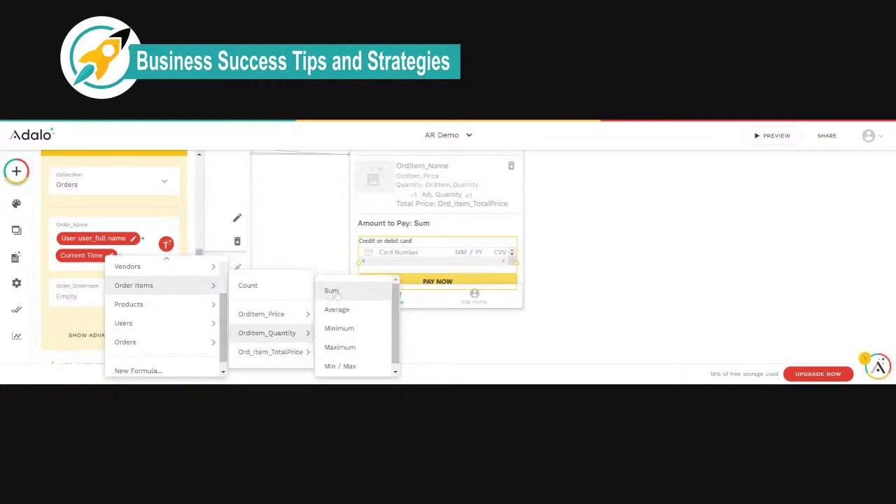
left_click(333, 292)
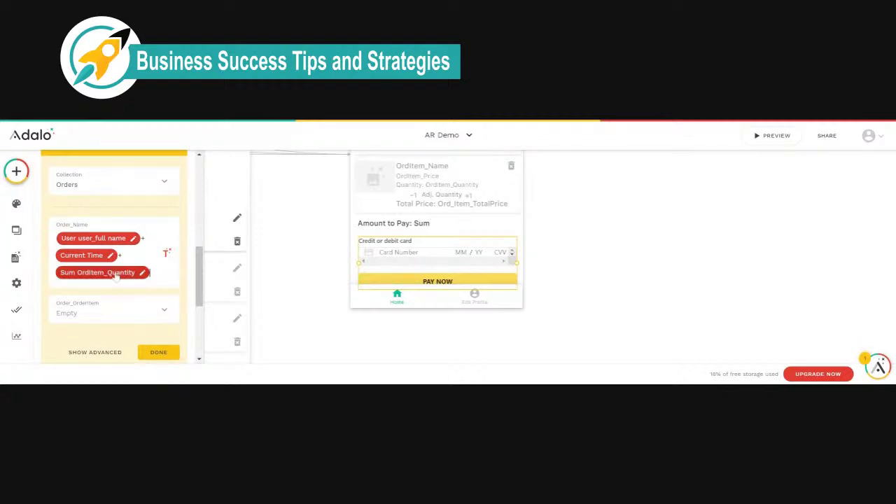
left_click(157, 352)
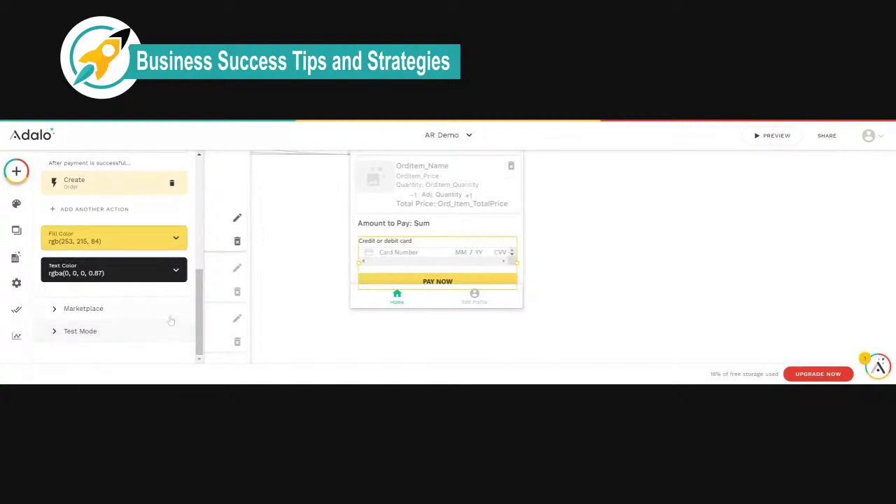
left_click(429, 341)
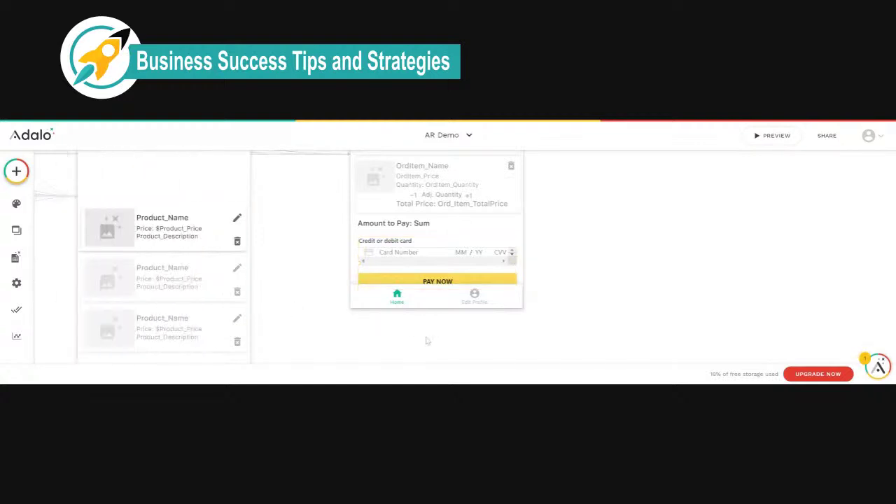
- Add a second after-payment action to the Stripe submit button linking to a new App Bar screen named Order Success
scroll(426, 341, "left", 4)
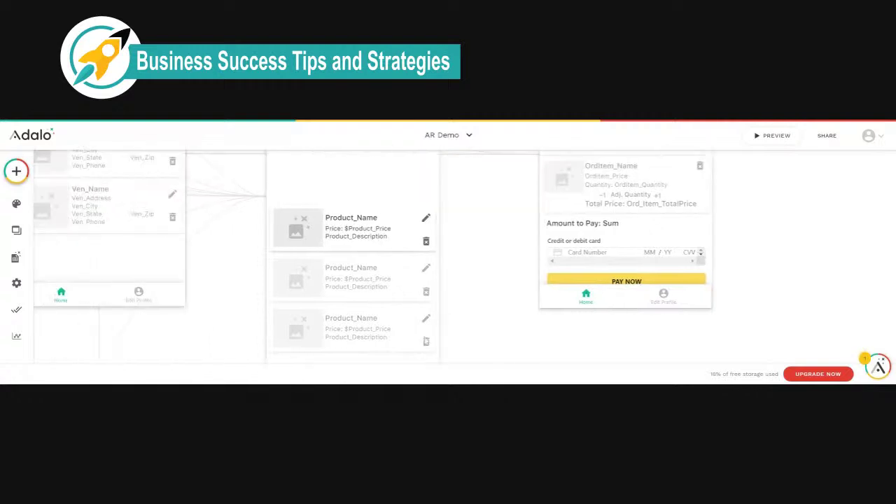
scroll(426, 341, "right", 2)
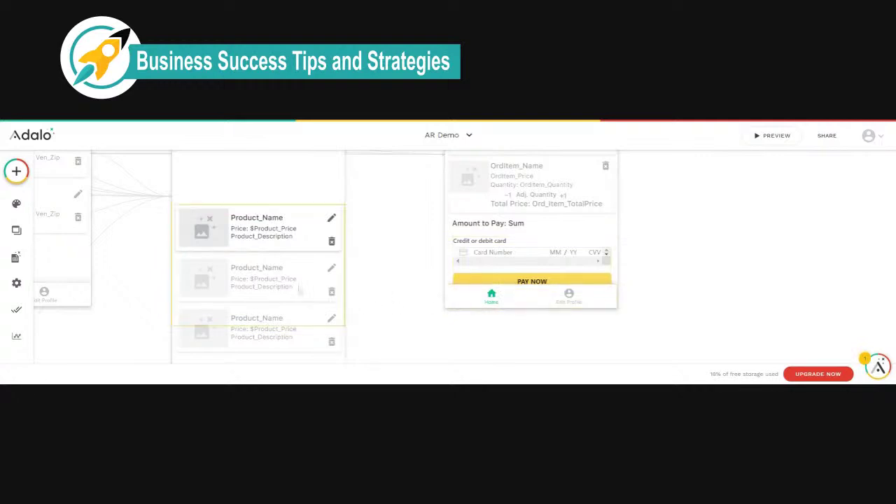
left_click(493, 273)
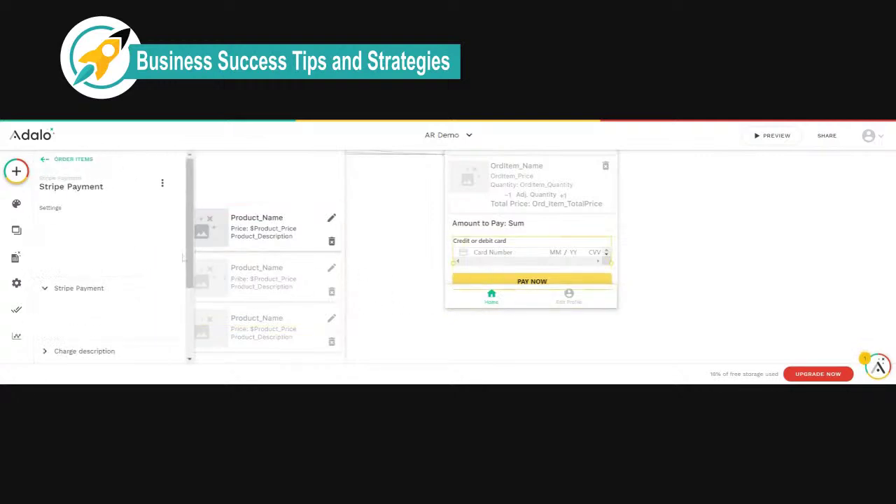
scroll(96, 322, "down", 3)
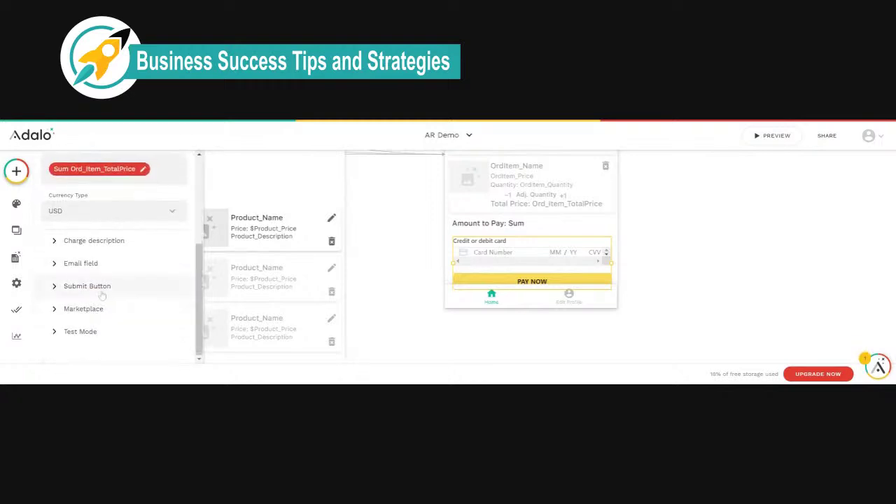
left_click(102, 290)
scroll(110, 270, "down", 3)
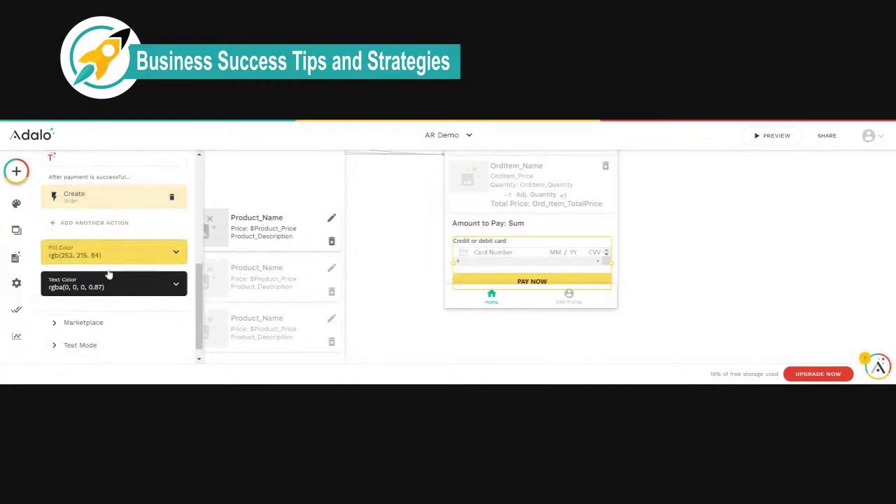
left_click(87, 223)
mouse_move(96, 259)
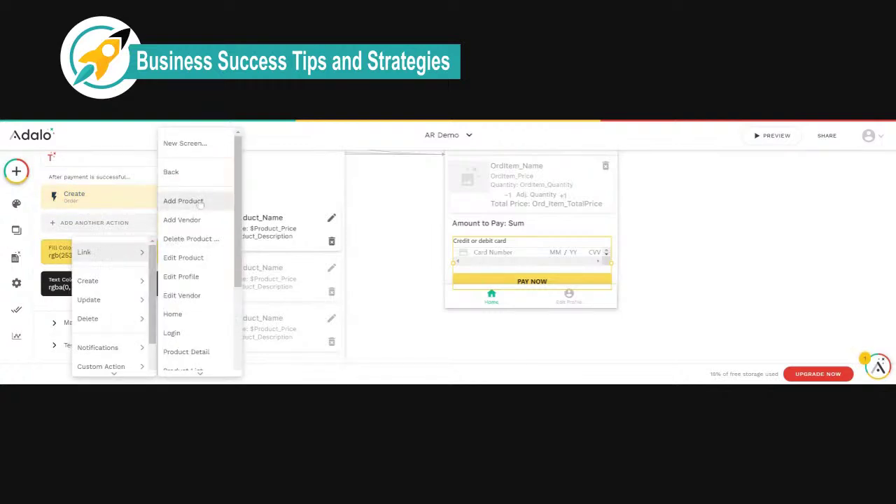
left_click(185, 144)
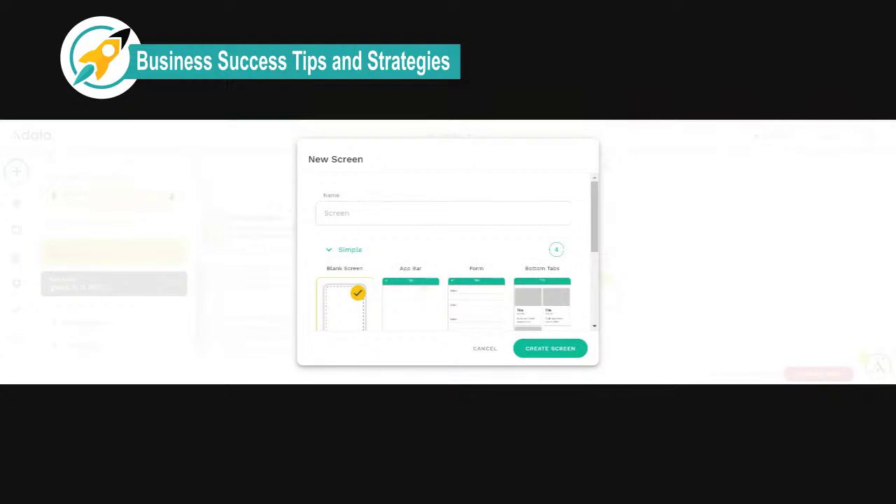
type("Order Success")
left_click(415, 292)
left_click(550, 349)
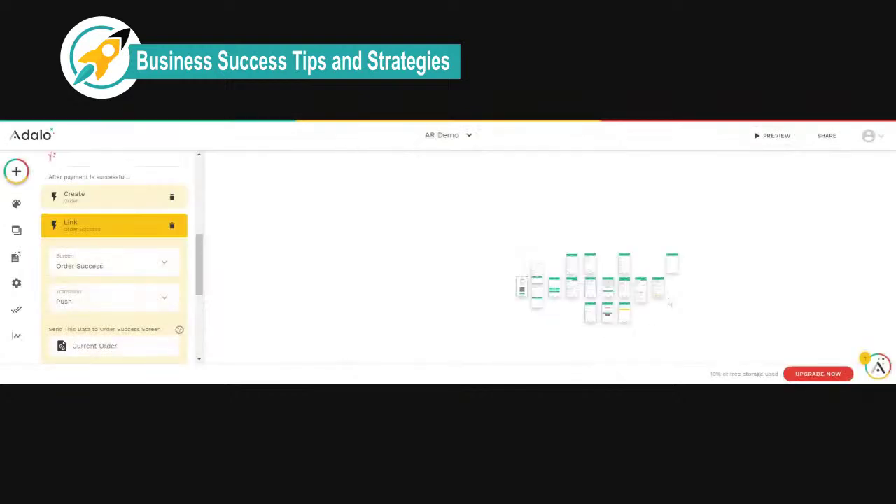
- Move the Order Success screen on the canvas into line beside the Order Items screen
left_click_drag(680, 188, 689, 248)
left_click(694, 275)
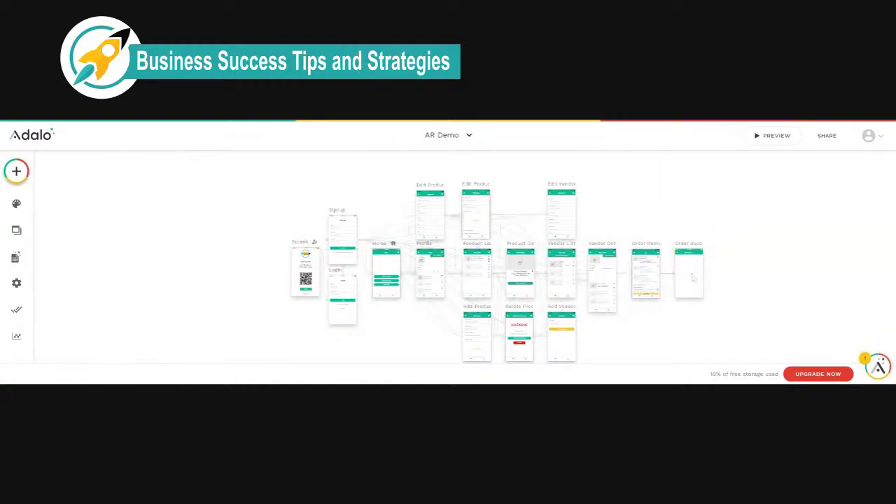
- Add a text component below the app bar of the Order Success screen reading "Congratulations!"
scroll(686, 279, "up", 5)
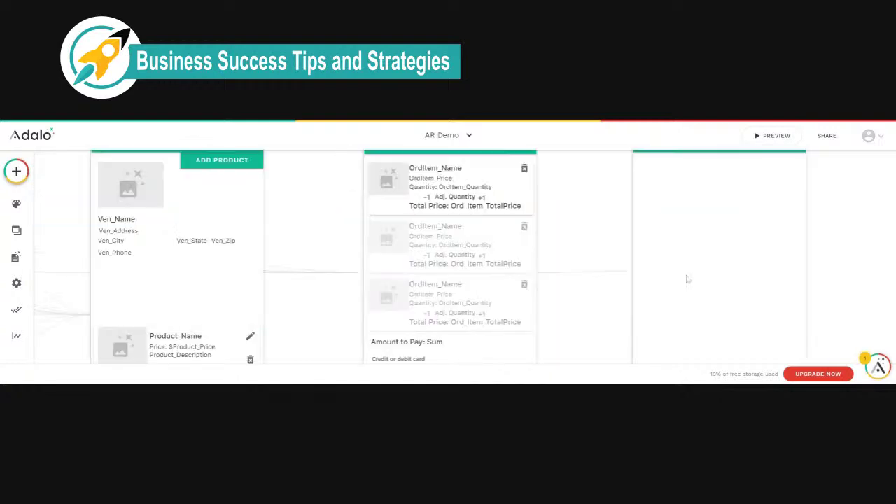
scroll(684, 276, "down", 2)
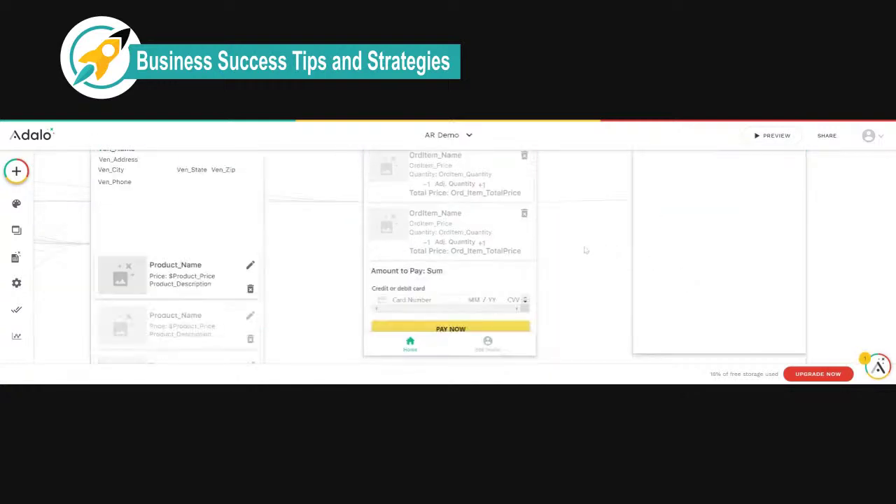
scroll(586, 250, "right", 3)
scroll(585, 250, "up", 2)
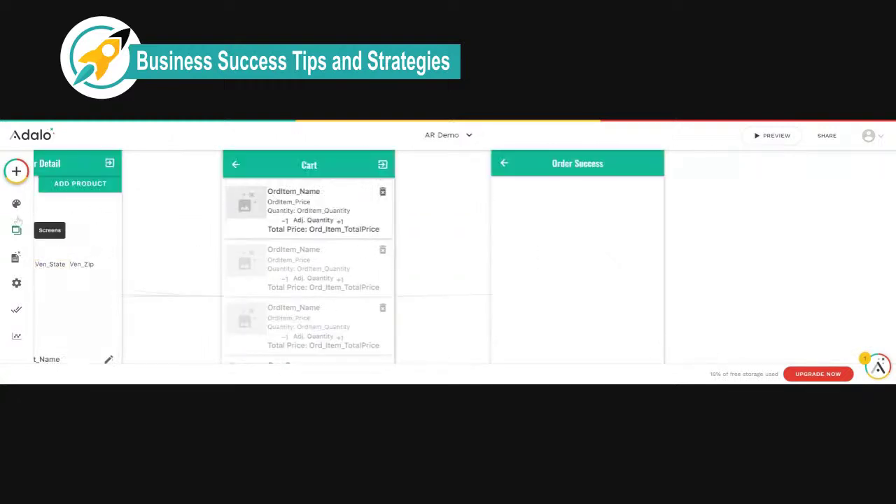
left_click(16, 175)
left_click_drag(72, 277, 524, 211)
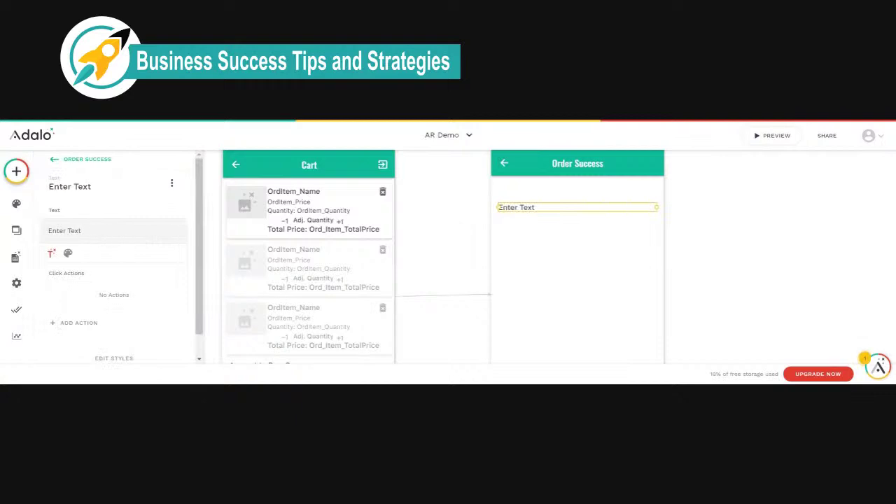
left_click_drag(49, 231, 82, 231)
type("Congr")
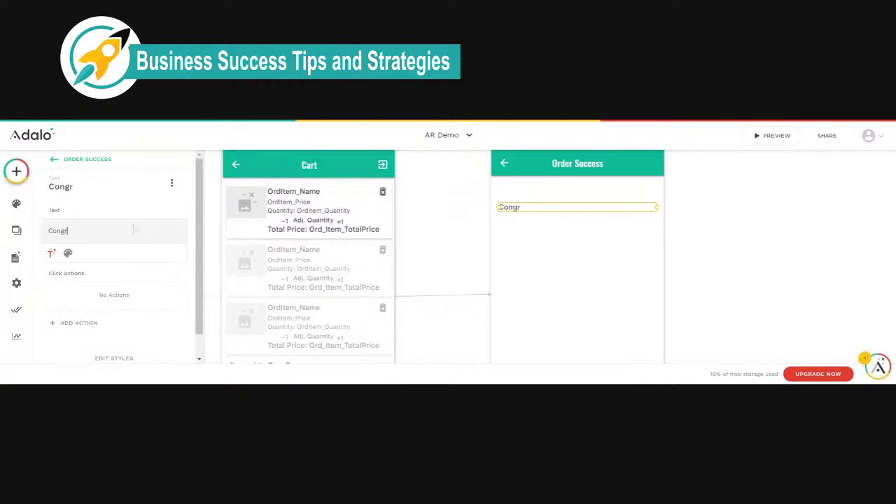
type("atulations!")
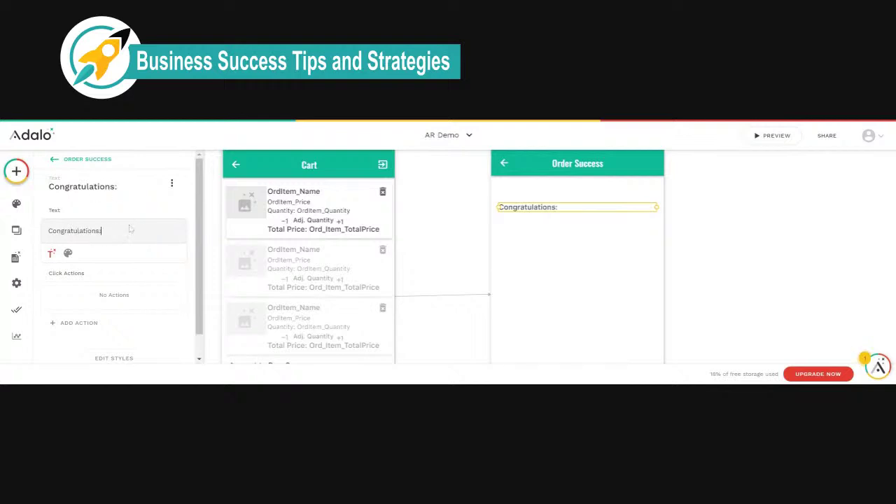
- Format the "Congratulations!" text with size 30, centre alignment and Bold weight
left_click(68, 253)
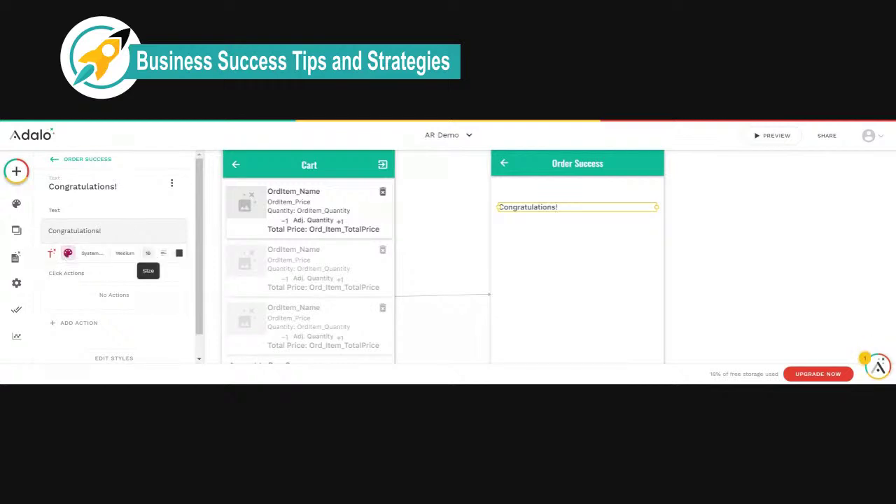
left_click_drag(150, 253, 135, 259)
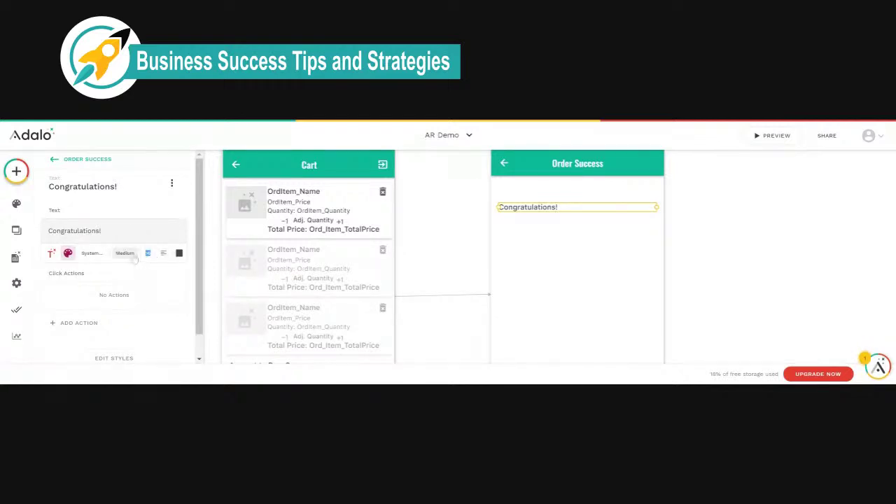
type("30")
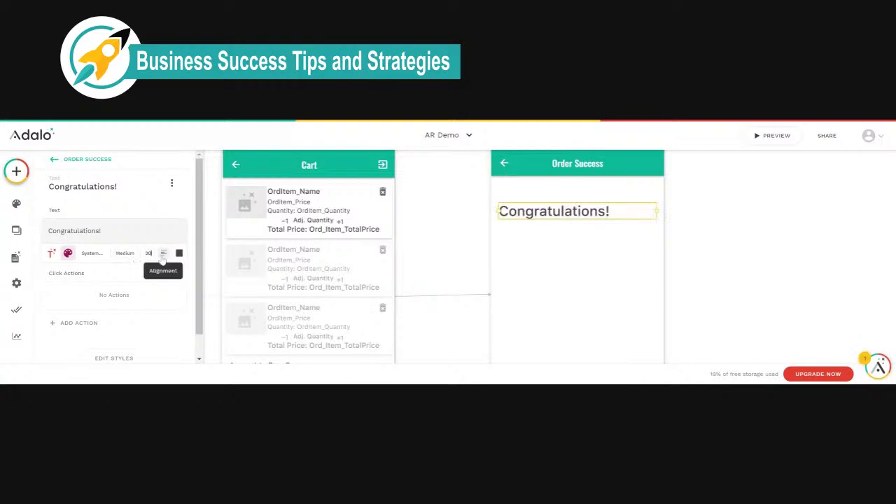
left_click(163, 253)
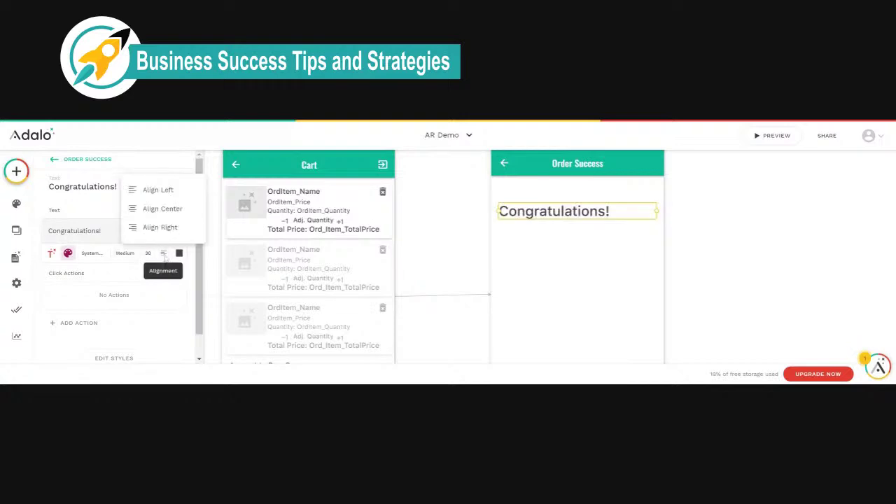
left_click(158, 210)
left_click(124, 253)
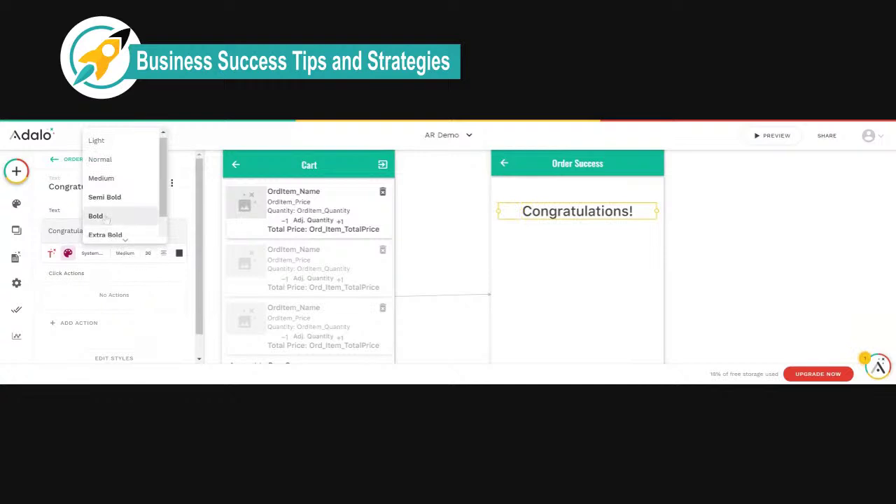
left_click(98, 217)
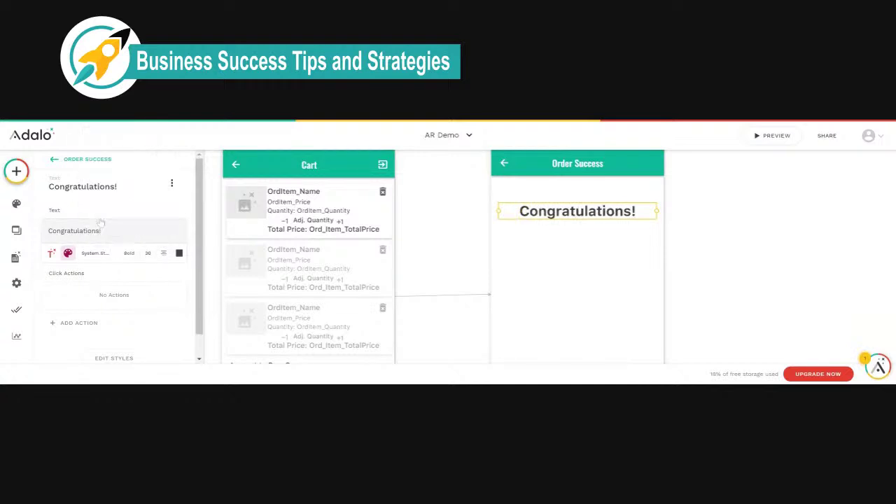
left_click(539, 254)
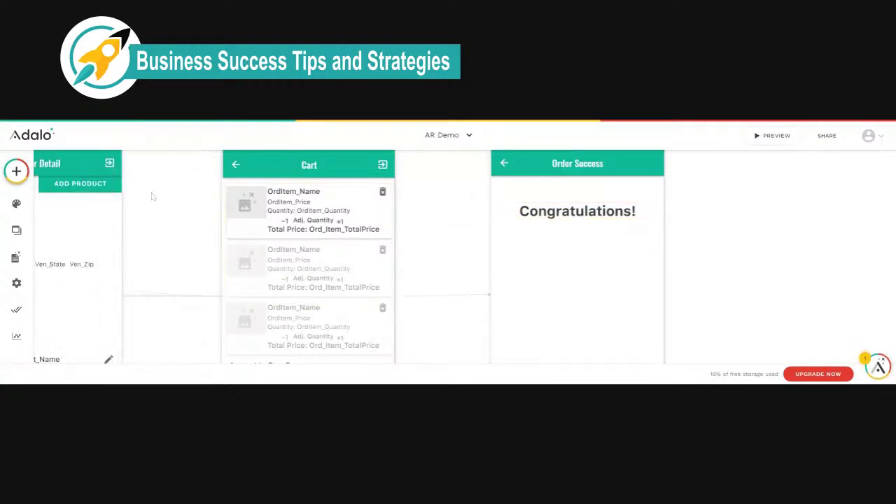
- Add a text component below "Congratulations!" on the Order Success screen reading "Your Order has been processed."
left_click(12, 180)
left_click_drag(58, 273, 526, 240)
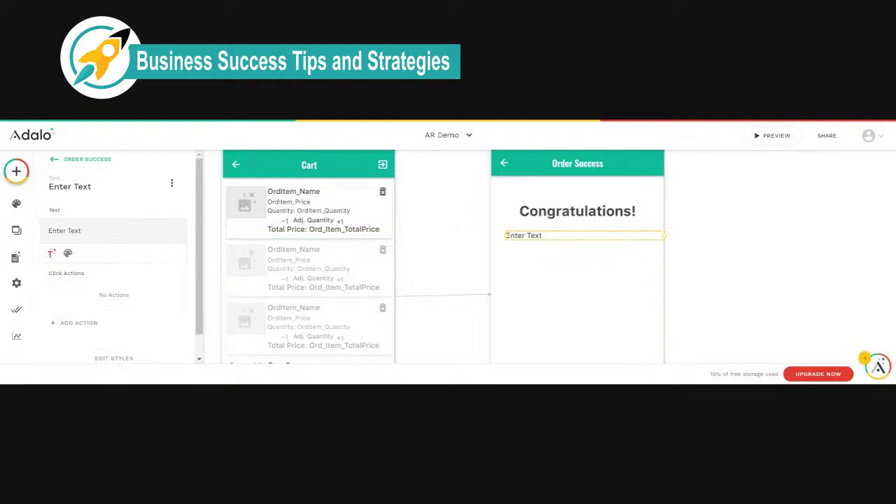
left_click_drag(81, 231, 46, 231)
type("Your Order")
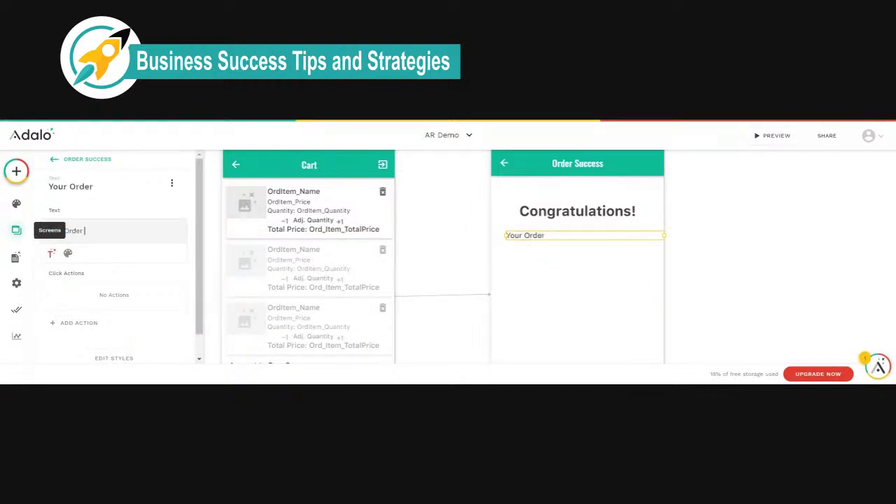
type(" has been proce")
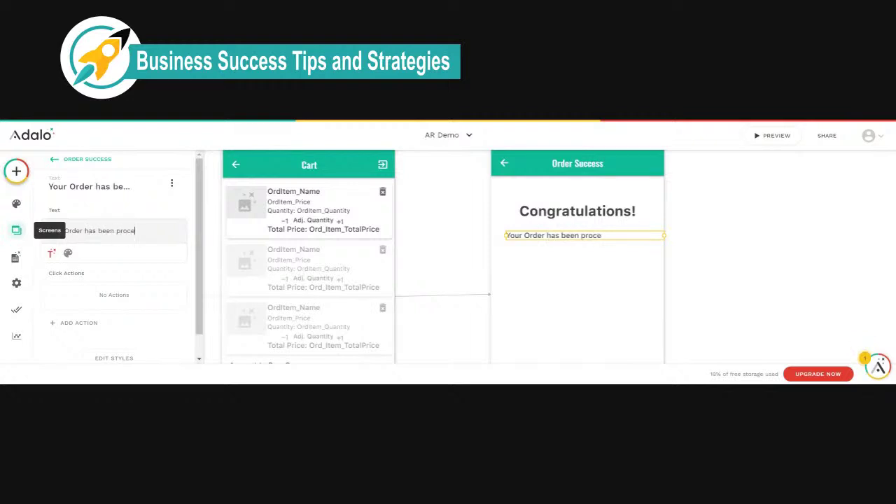
type("ssed.")
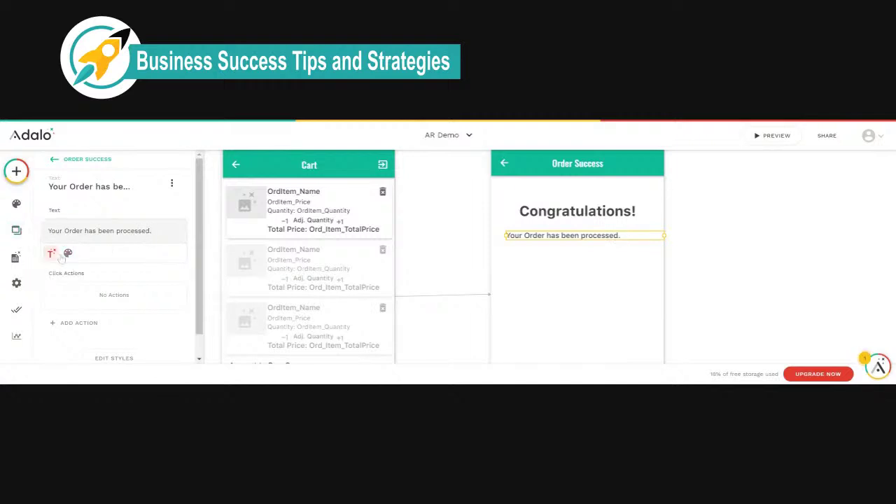
- Centre-align the "Your Order has been processed." text and centre its box horizontally on the Order Success screen
left_click(53, 254)
left_click(162, 253)
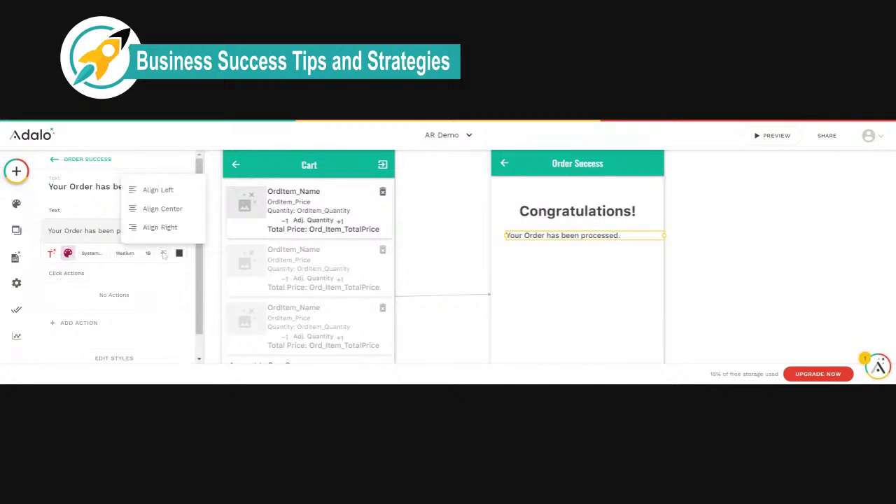
left_click(164, 209)
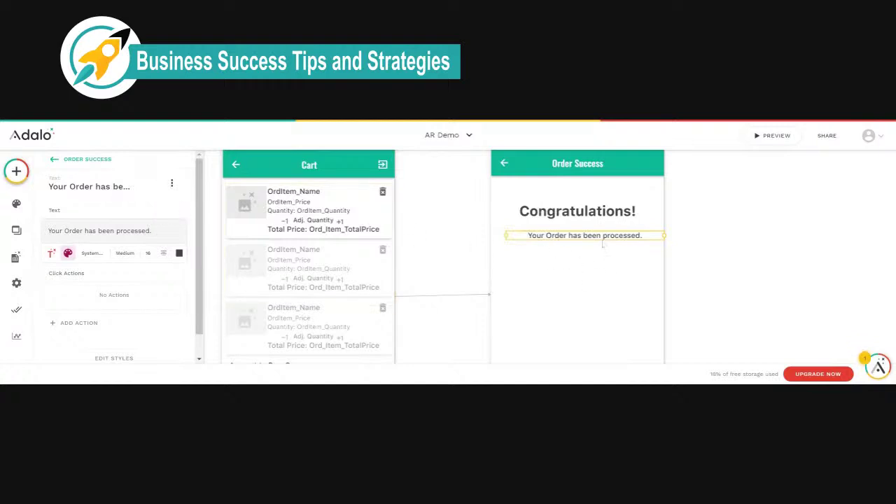
left_click_drag(593, 238, 587, 239)
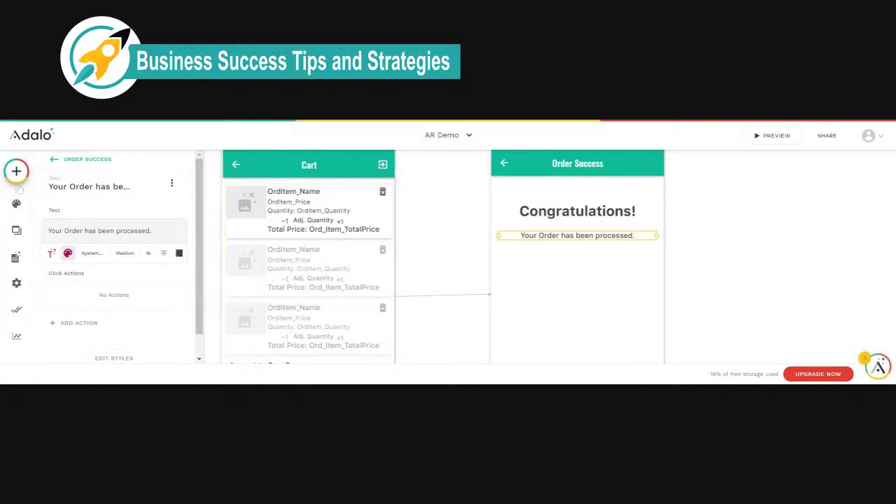
- Add a button below the order message on the Order Success screen with the text "Visit Order History"
left_click(18, 174)
left_click_drag(158, 283, 578, 283)
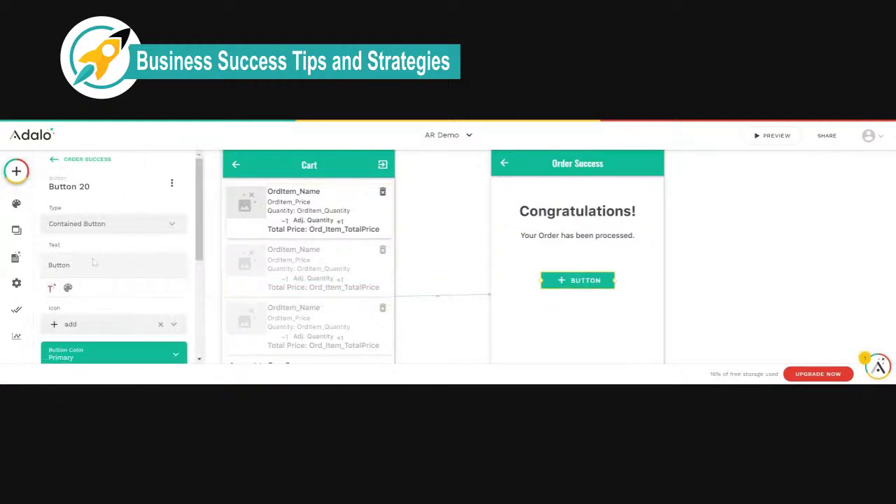
double_click(59, 265)
type("Viso")
key("BackSpace")
key("BackSpace")
type("sit Order History")
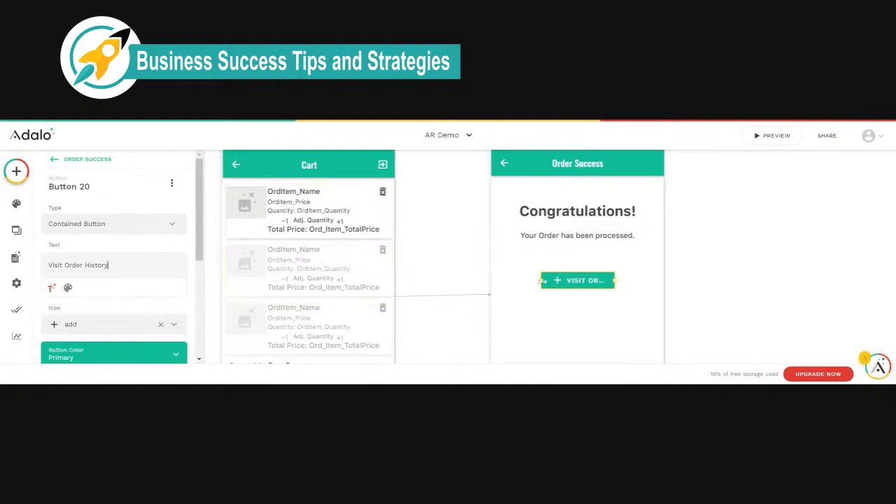
- Remove the icon from the Visit Order History button and widen it on both sides to fit its full label
left_click(161, 325)
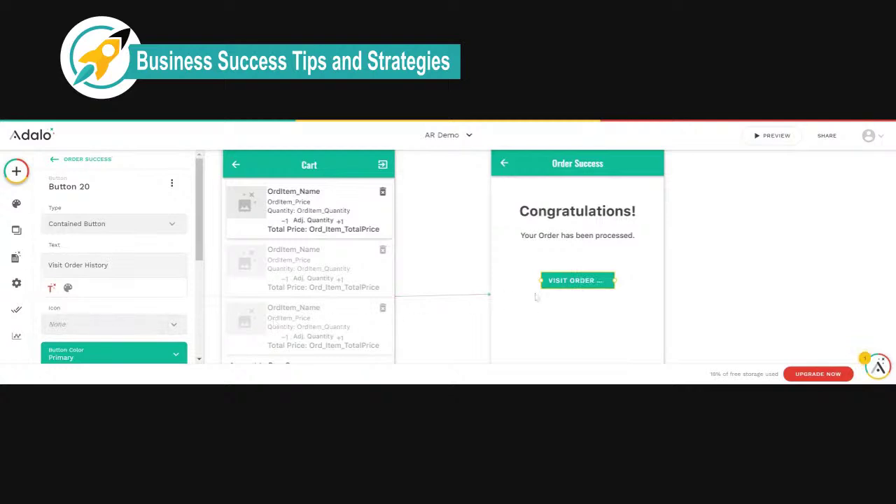
left_click_drag(542, 280, 522, 281)
left_click_drag(614, 281, 633, 280)
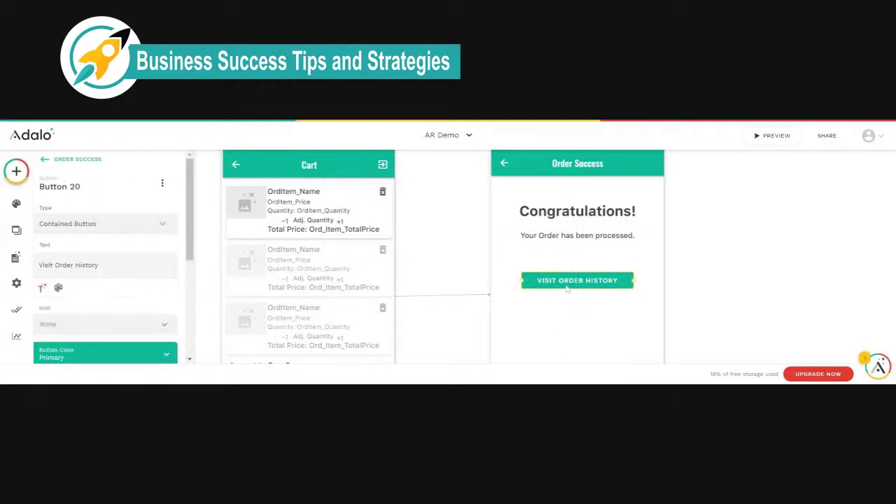
- Add a click action to the Visit Order History button that links to the Profile screen
scroll(108, 293, "down", 3)
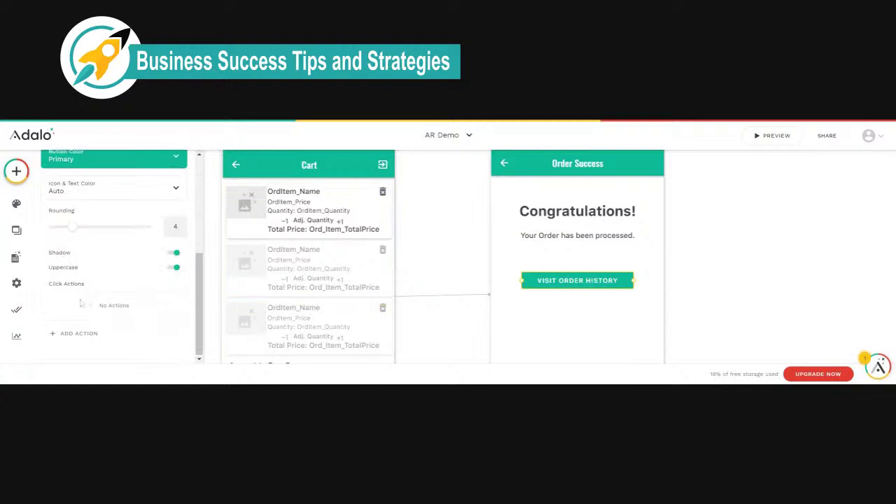
left_click(76, 334)
mouse_move(98, 166)
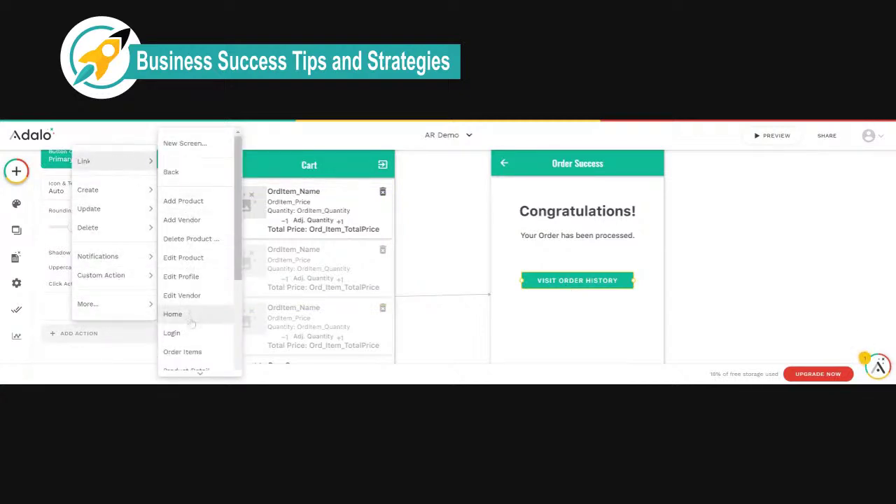
scroll(179, 315, "down", 1)
scroll(176, 343, "down", 1)
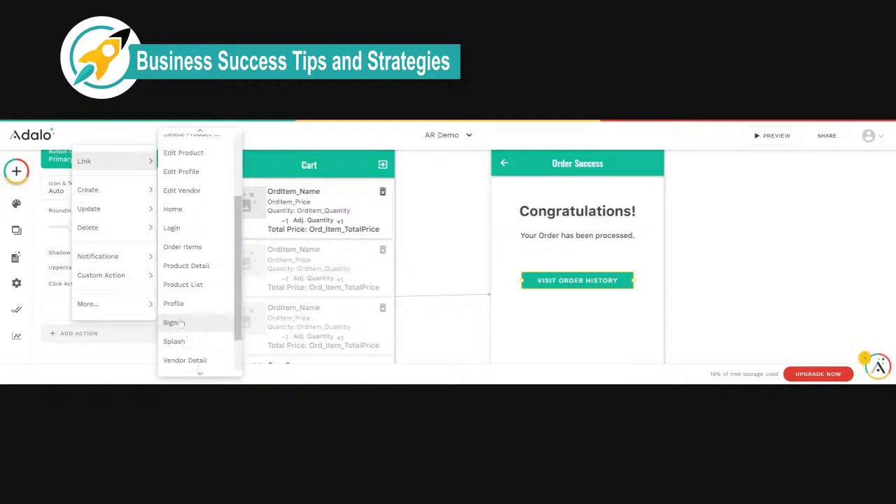
left_click(175, 307)
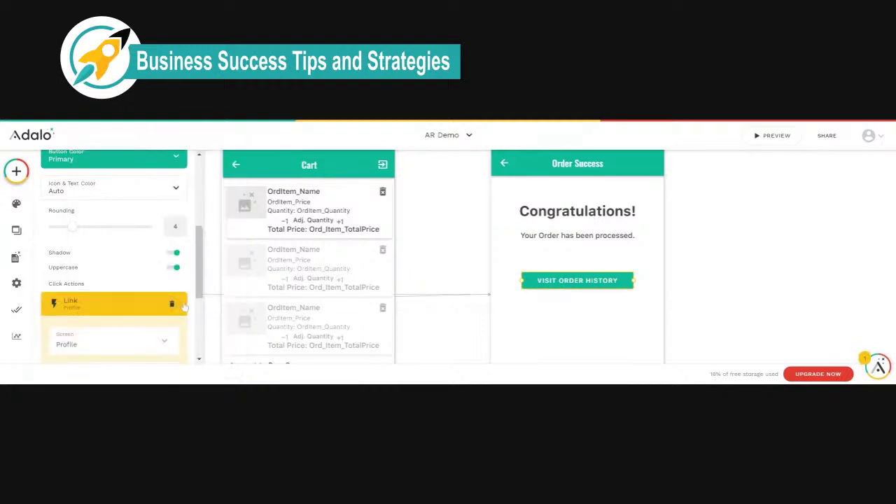
- Set the transition of the button's Profile link to None and finish the action
scroll(112, 294, "down", 3)
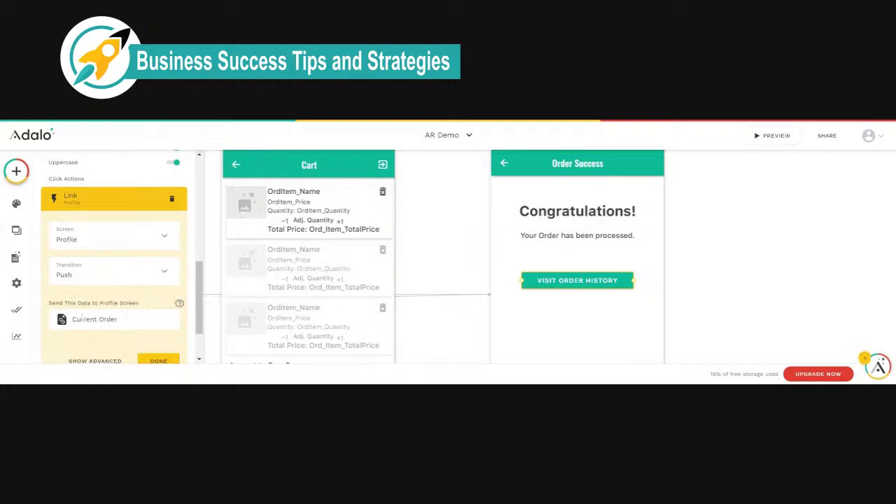
left_click(78, 281)
left_click(63, 174)
scroll(112, 245, "down", 2)
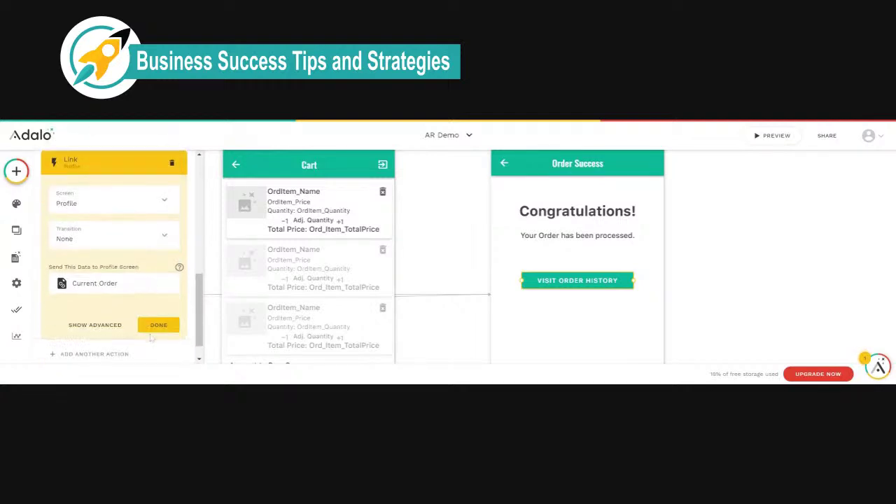
left_click(156, 297)
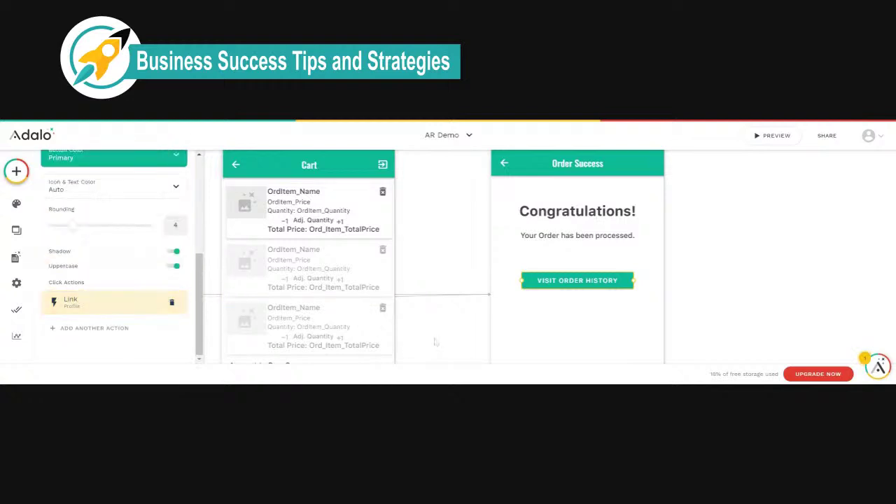
left_click(459, 335)
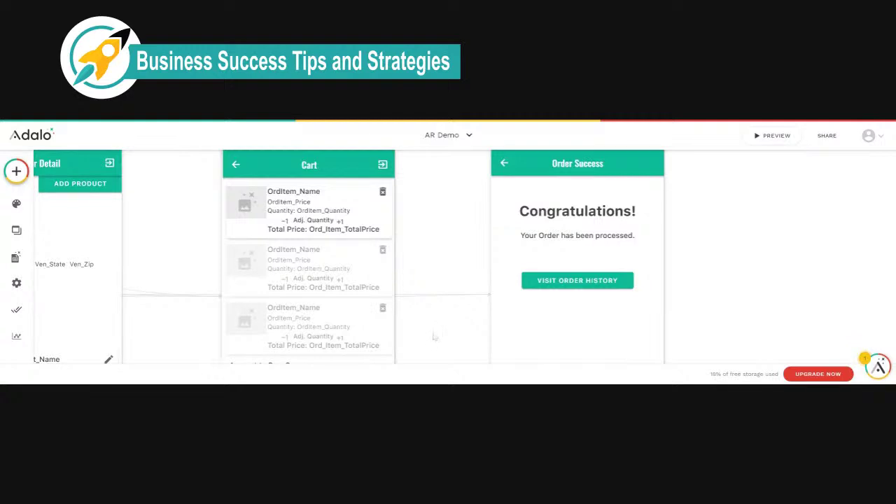
- Change the filter of the products list on the Profile screen to Logged In User > Order Items > Products
scroll(434, 337, "left", 10)
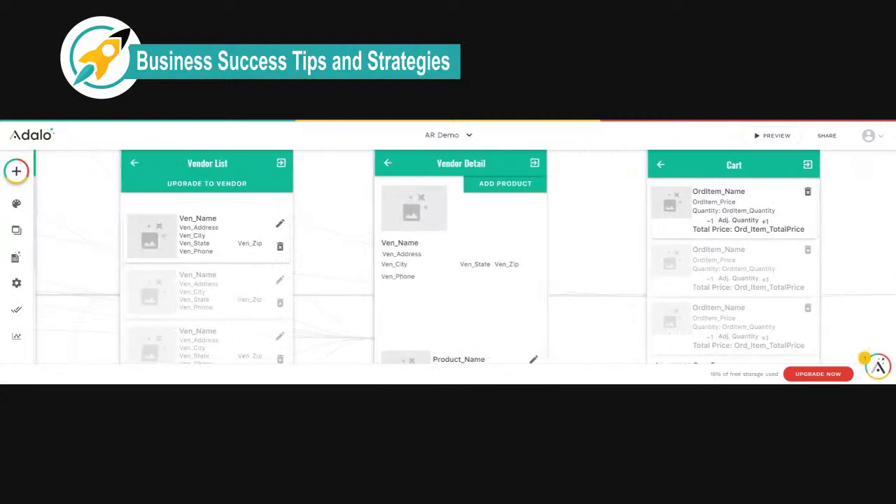
scroll(448, 256, "left", 10)
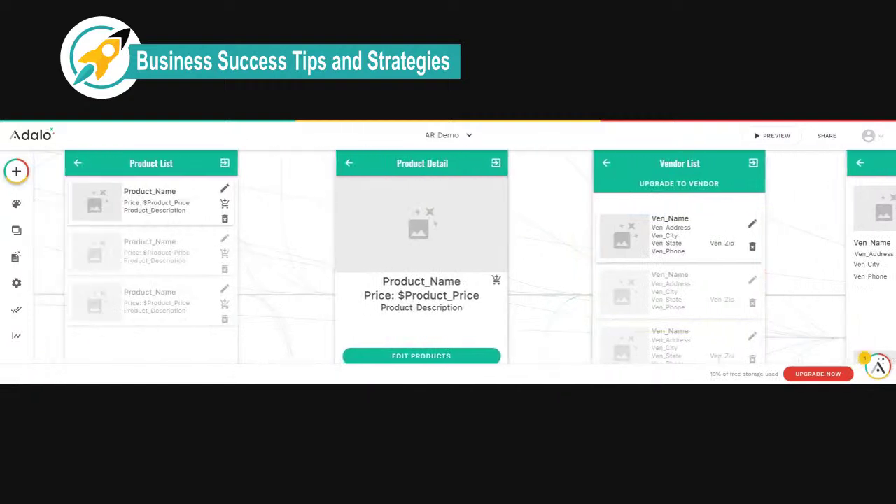
scroll(374, 256, "left", 10)
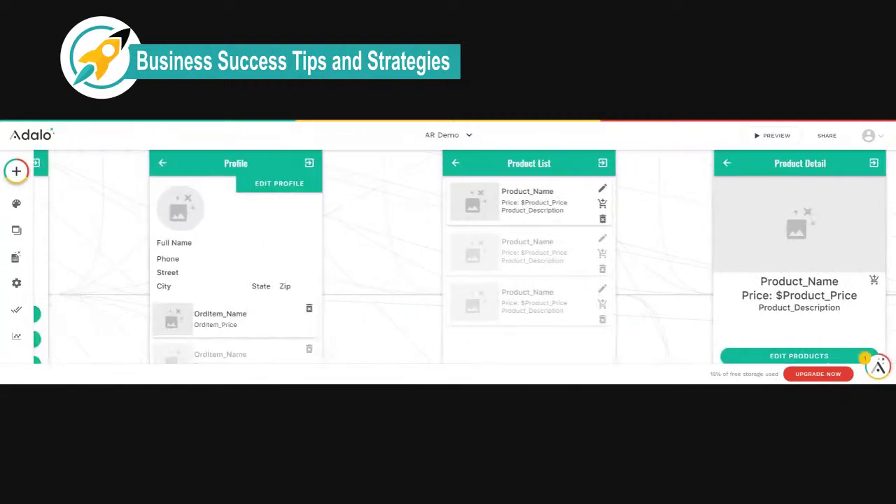
scroll(449, 256, "left", 6)
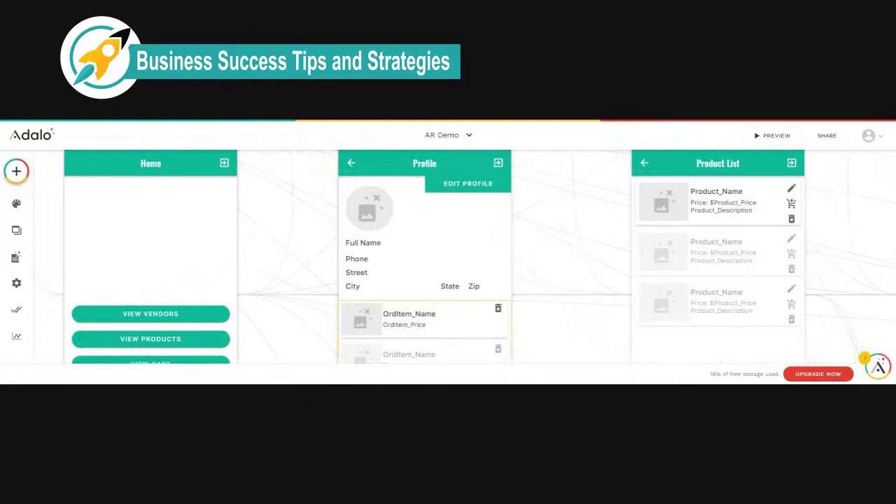
scroll(459, 322, "down", 2)
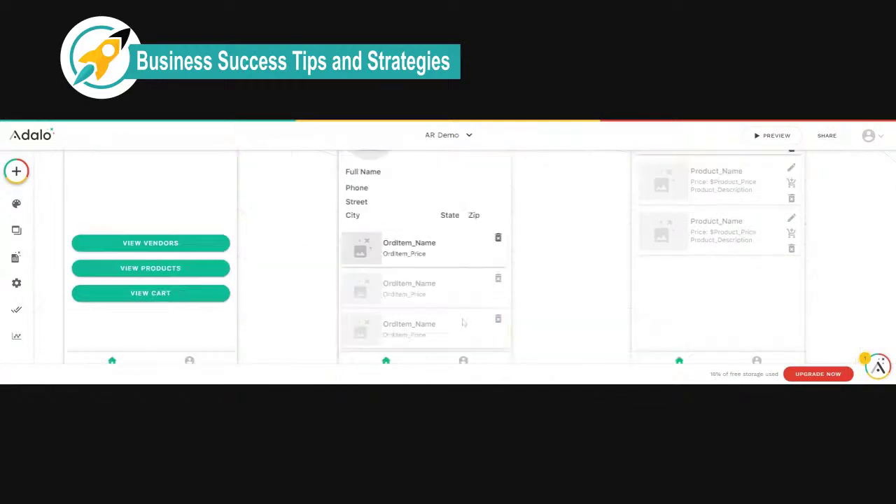
left_click(403, 250)
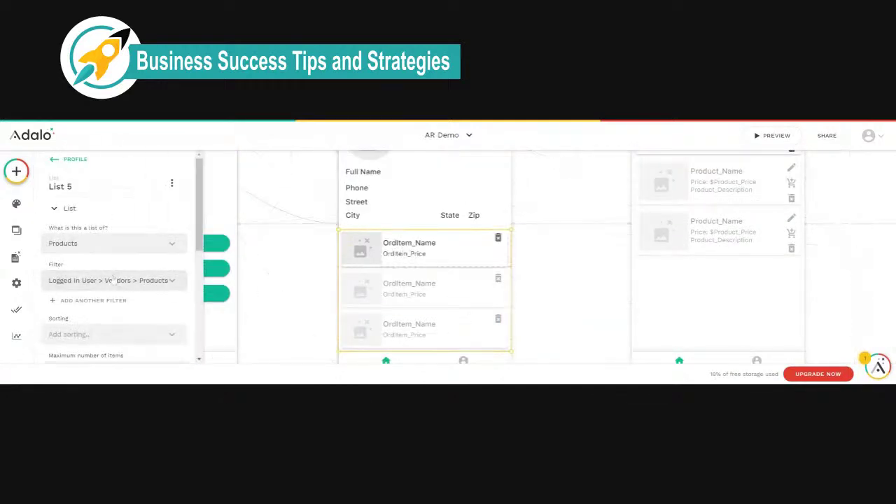
left_click(110, 283)
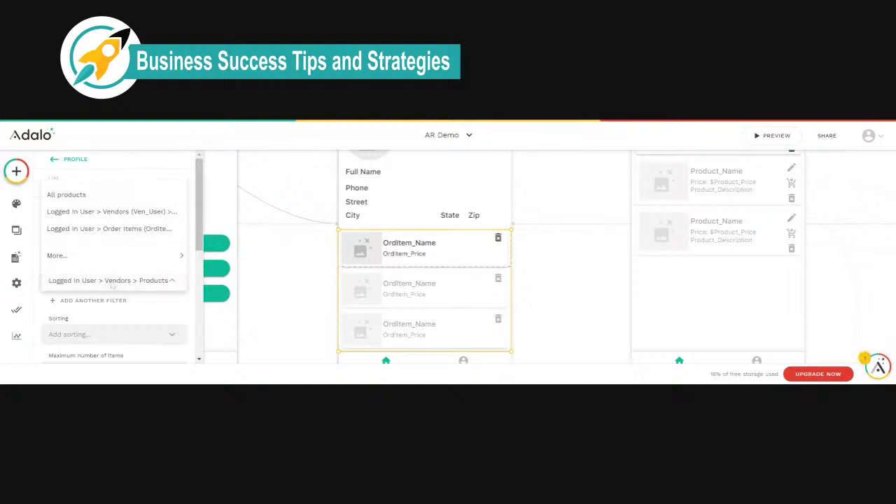
left_click(127, 232)
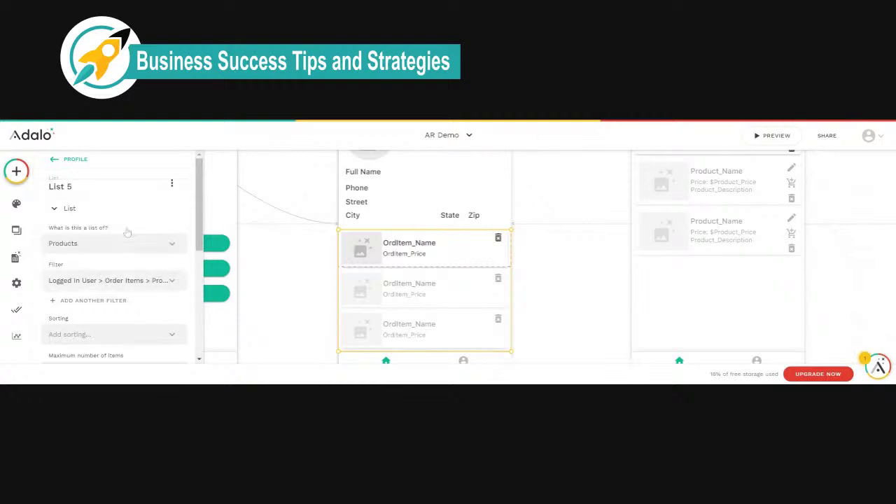
- Check the data source of the Profile list's item name label, and delete the trash icon from the list item
left_click(406, 245)
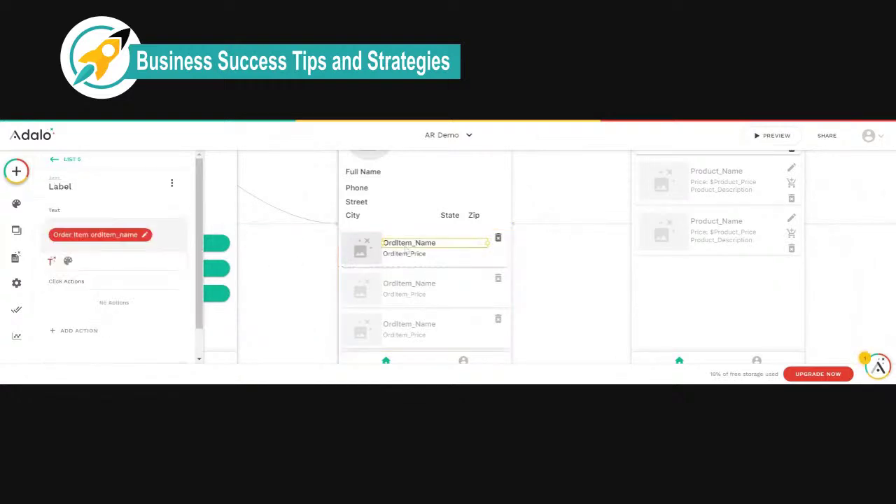
left_click(109, 237)
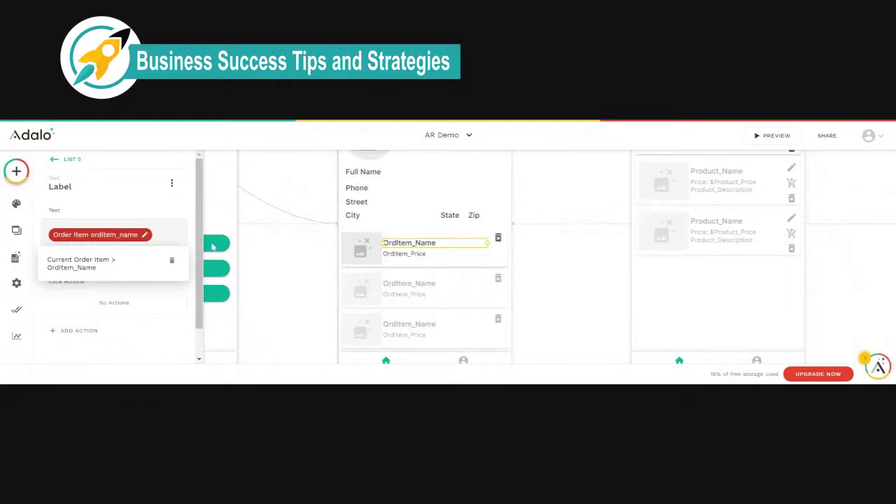
left_click(498, 239)
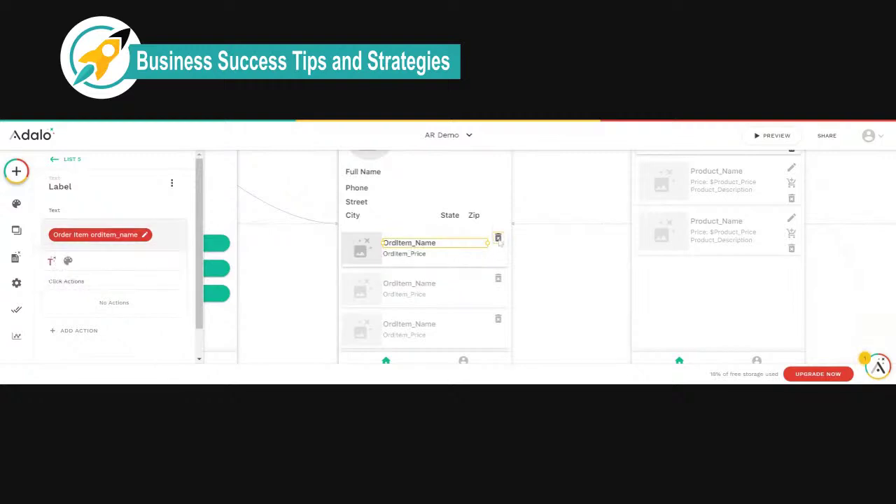
left_click(499, 240)
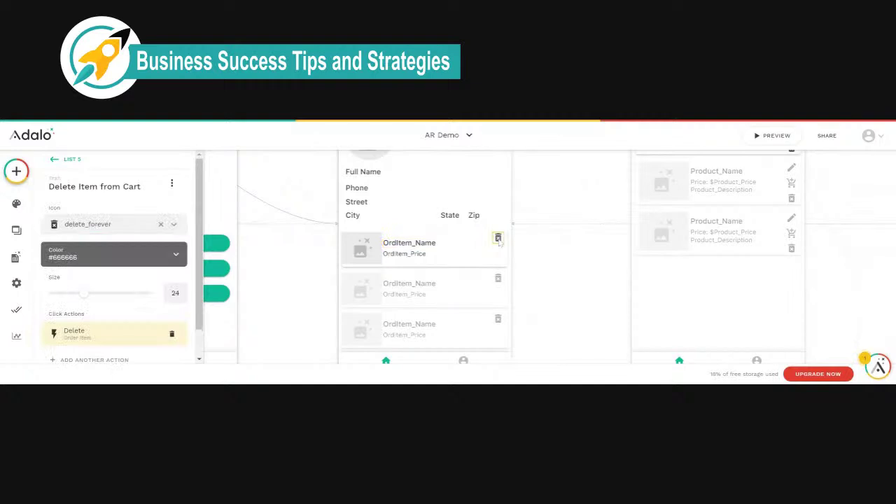
key("Delete")
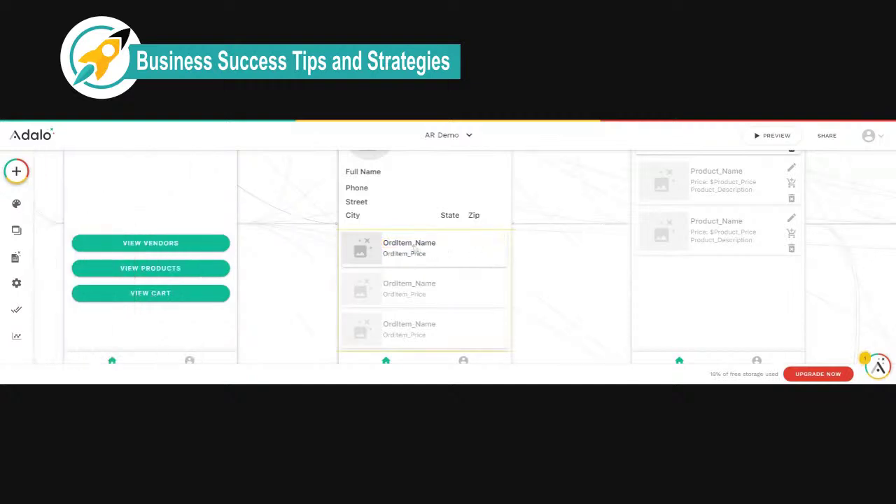
- Add a click action to the product list on the Profile screen that links to a new screen
left_click(416, 250)
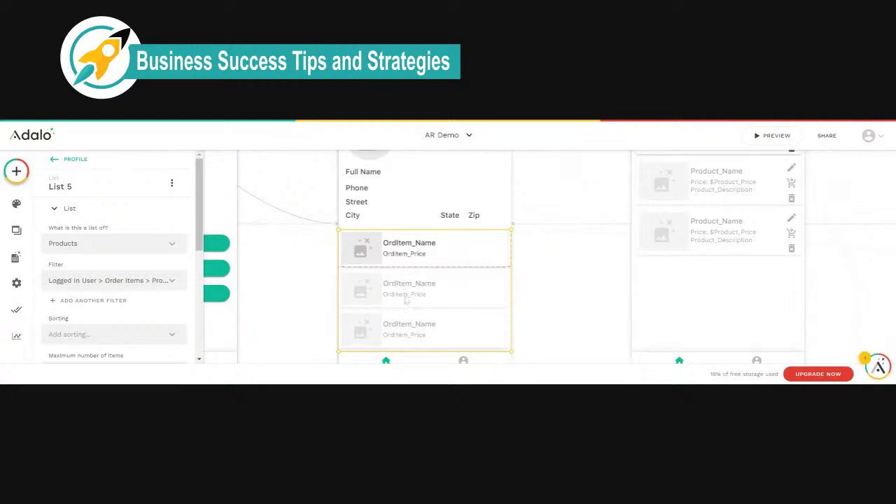
scroll(404, 300, "down", 1)
scroll(404, 299, "up", 1)
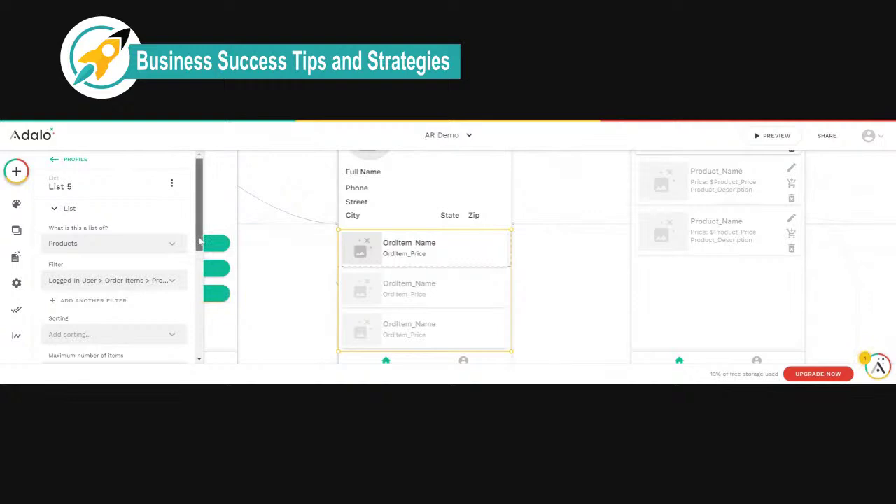
scroll(199, 262, "down", 1)
left_click_drag(199, 262, 199, 344)
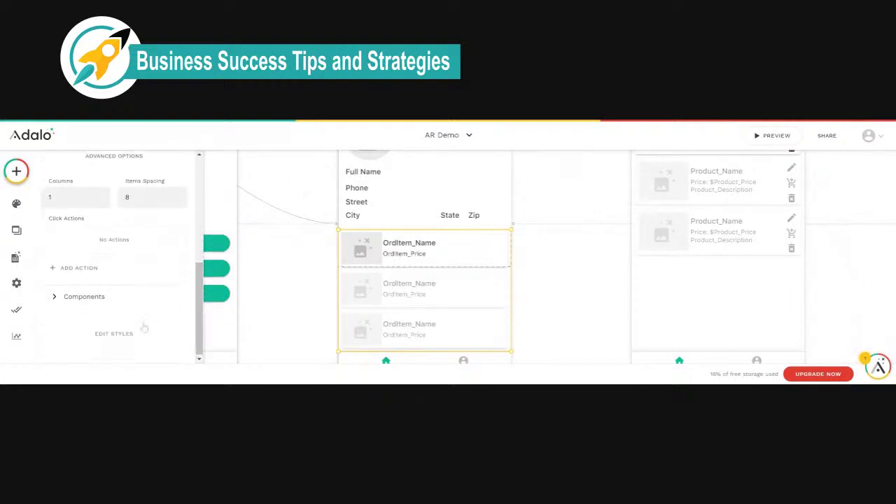
left_click(76, 269)
mouse_move(102, 145)
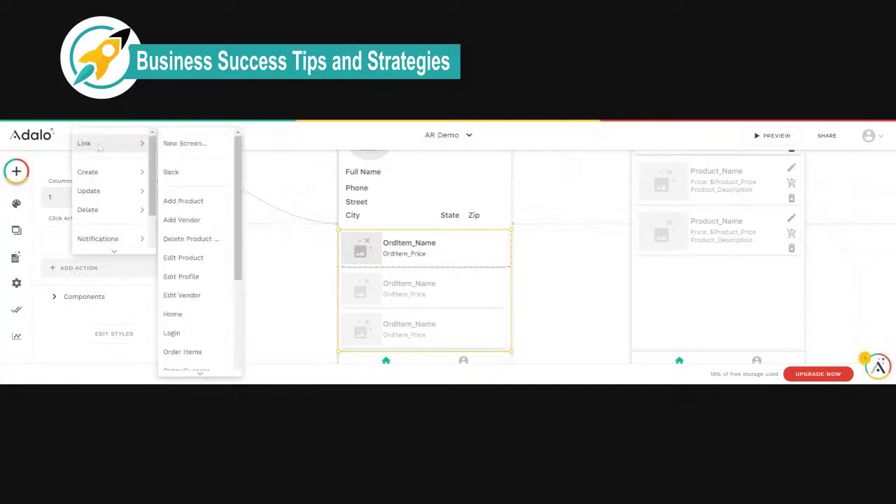
scroll(195, 212, "down", 3)
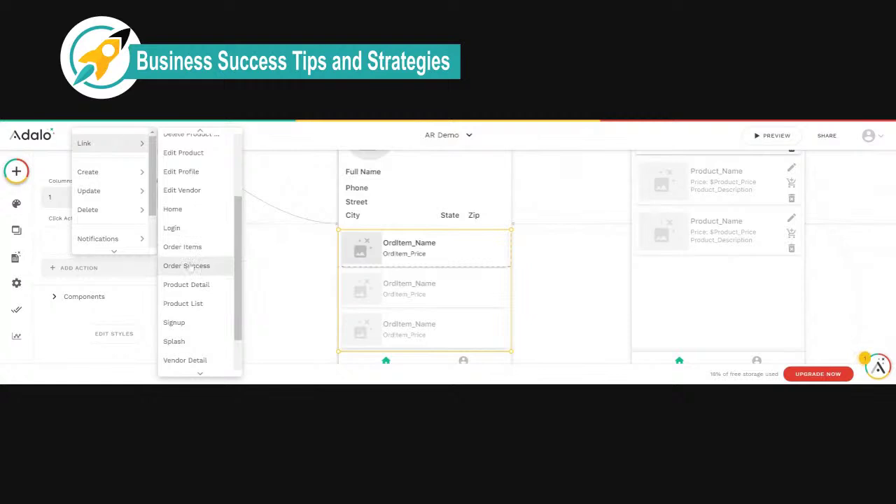
scroll(186, 256, "down", 2)
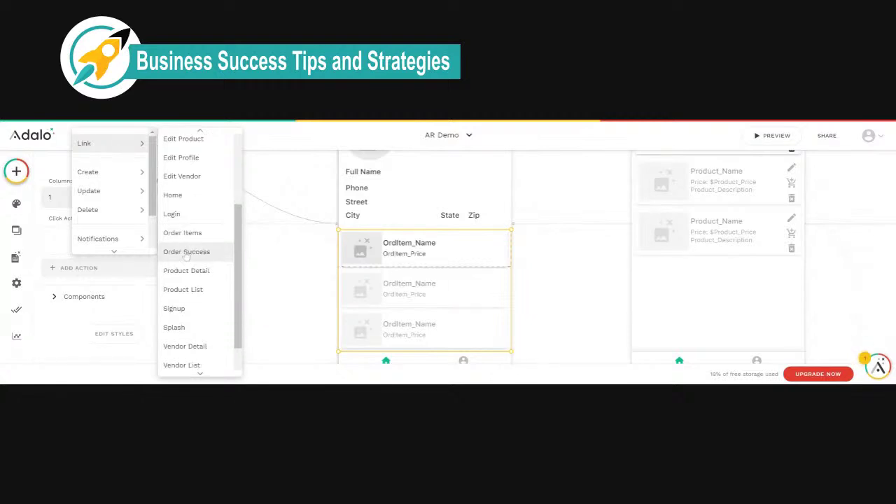
scroll(183, 252, "up", 5)
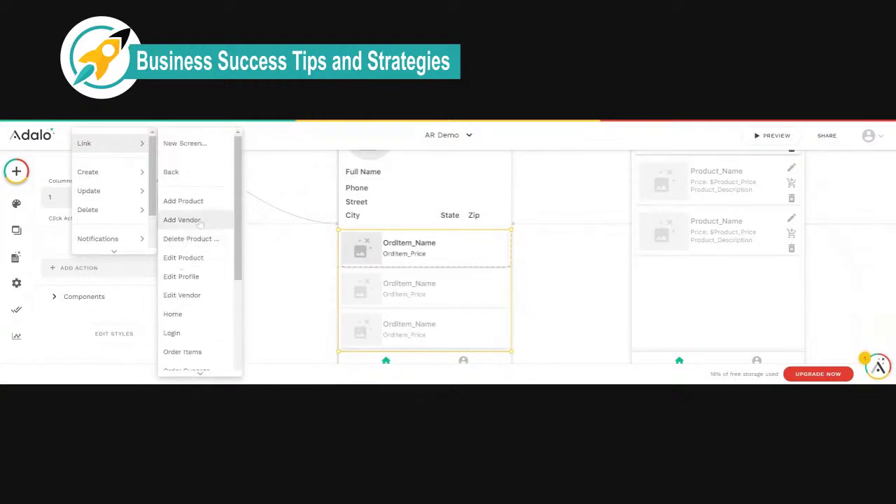
left_click(186, 143)
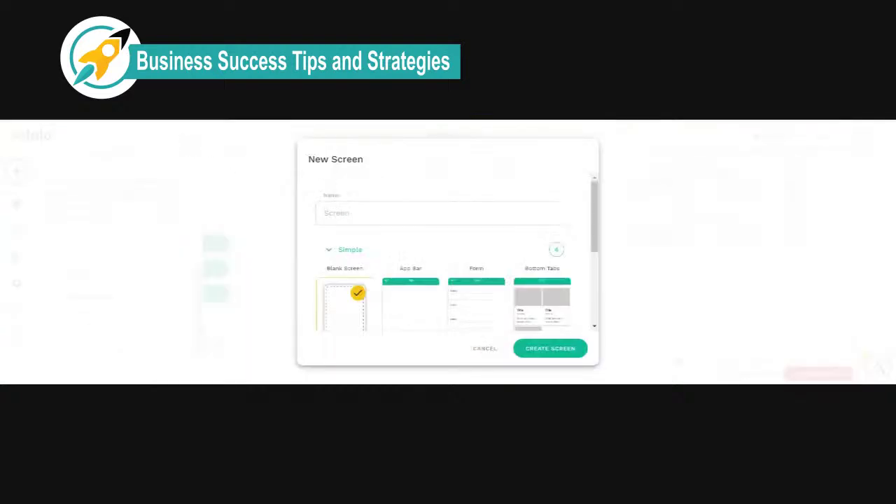
- Create the linked screen from the Custom List template with the name Orders
left_click_drag(592, 207, 590, 280)
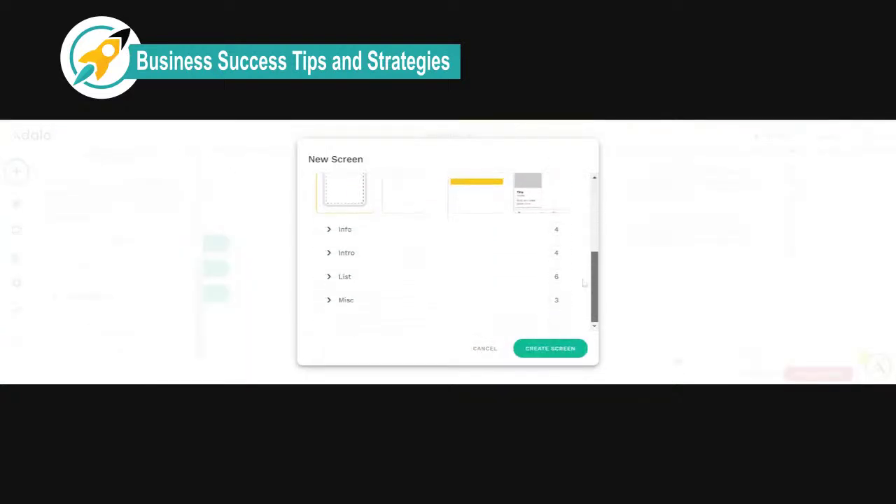
left_click(472, 278)
scroll(423, 304, "down", 3)
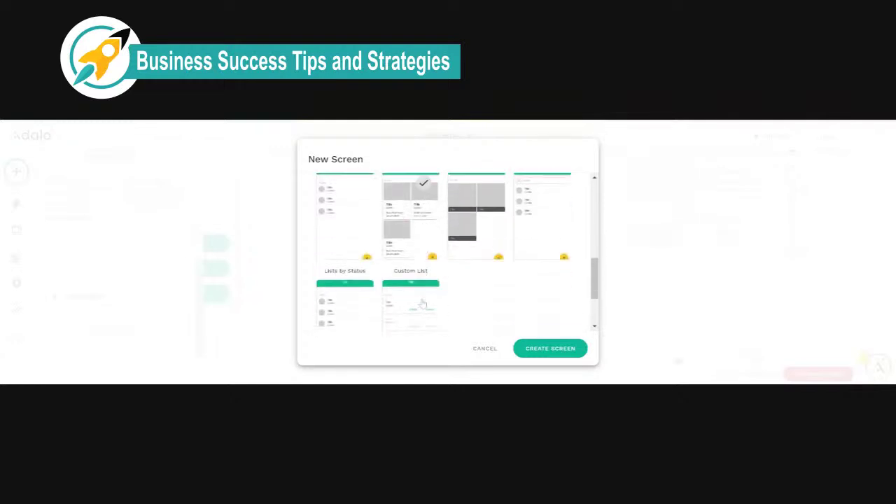
left_click(422, 301)
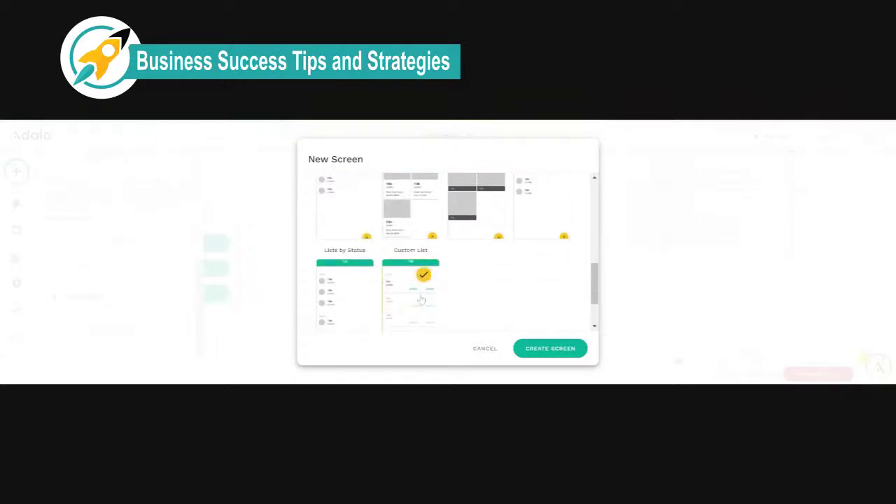
scroll(488, 280, "up", 10)
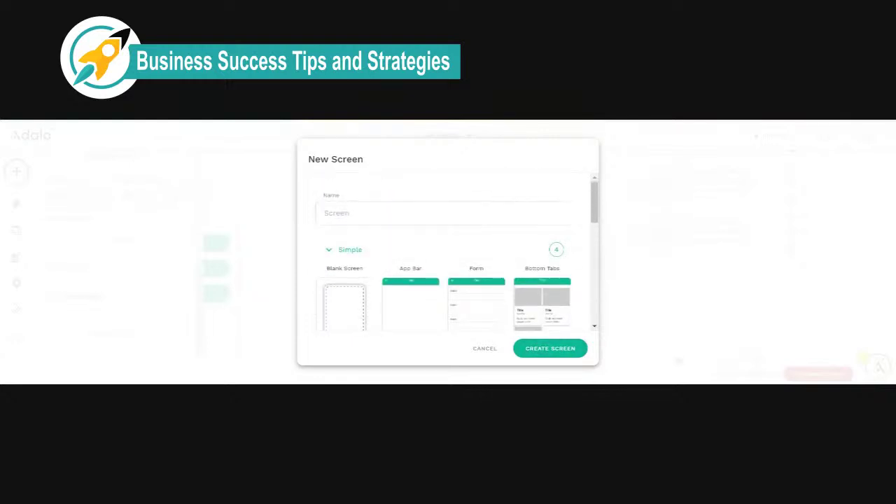
type("Drder History")
key("BackSpace")
key("BackSpace")
key("BackSpace")
left_click(536, 350)
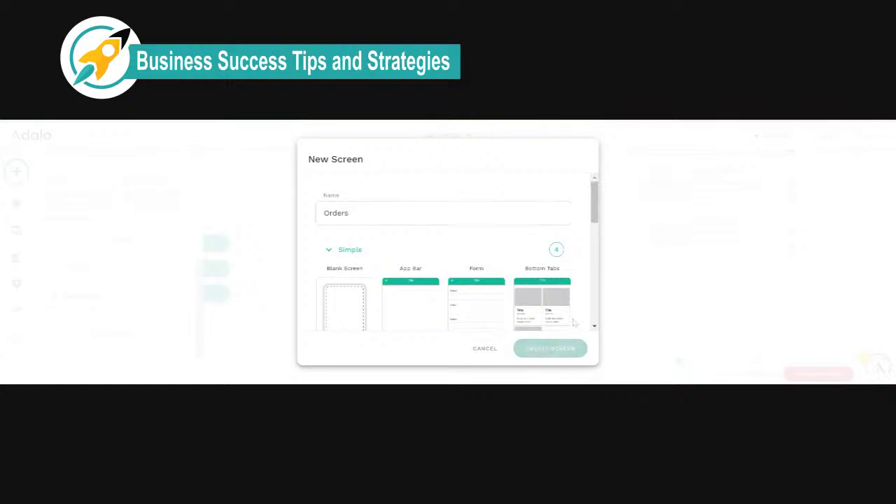
- Move the new Orders screen directly below the Profile screen and align it with that screen
scroll(594, 296, "down", 5)
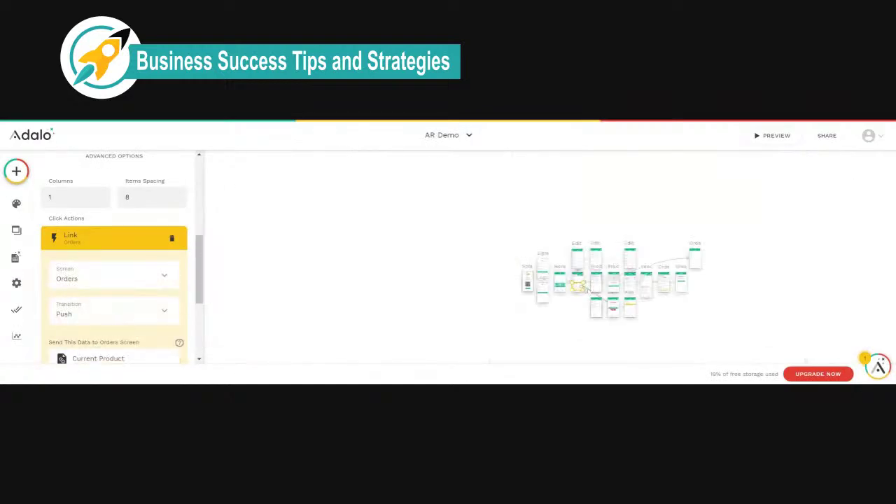
left_click_drag(695, 257, 578, 299)
scroll(595, 294, "up", 5)
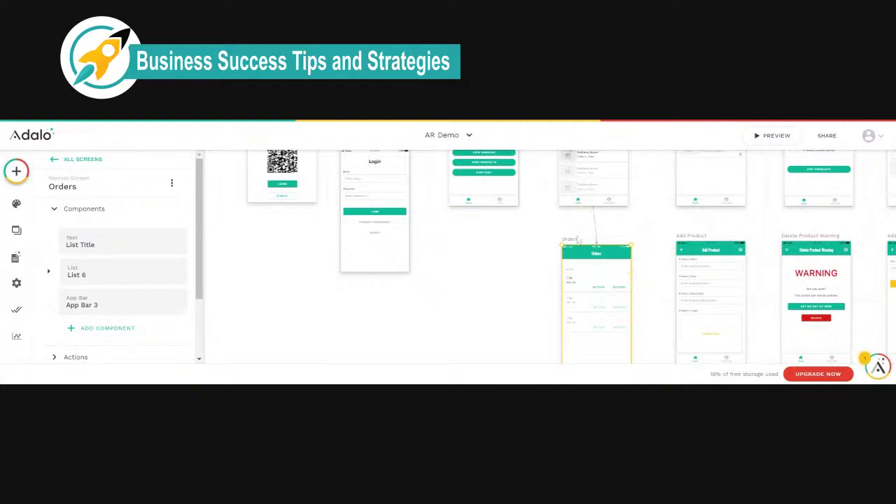
left_click_drag(579, 240, 574, 243)
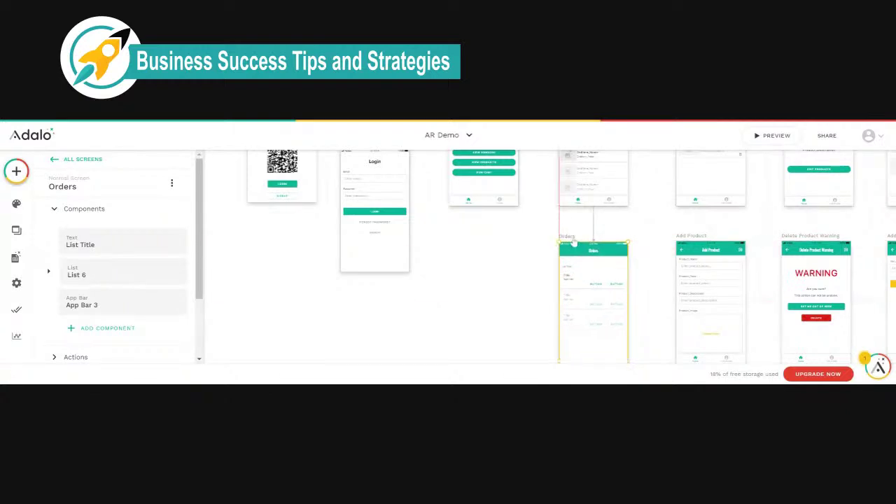
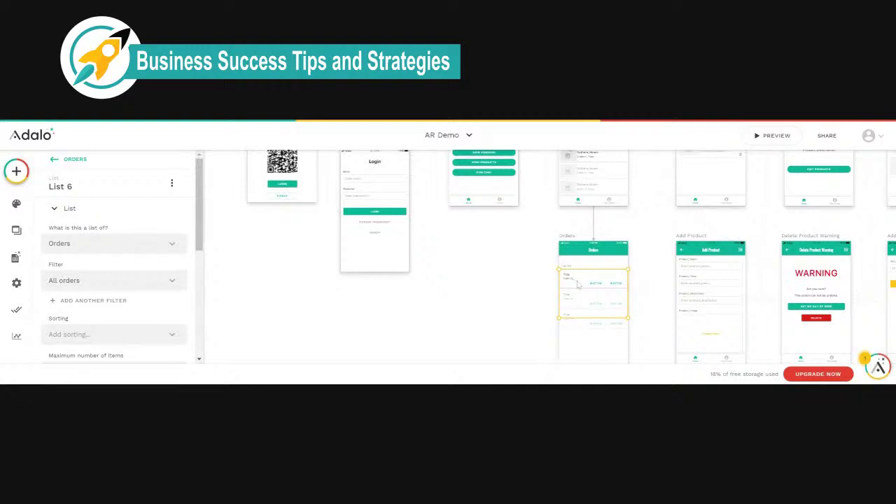
- Set the filter of the list on the Orders screen to Current Order Item > Orders
left_click(173, 282)
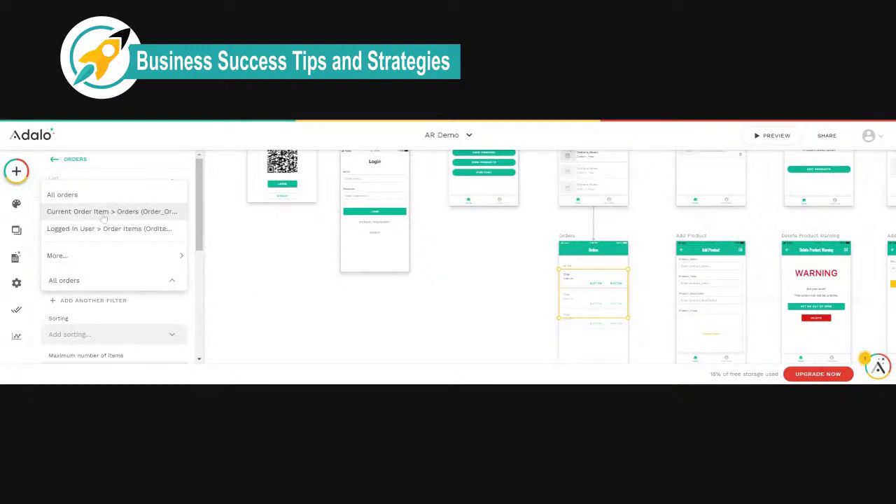
left_click(104, 212)
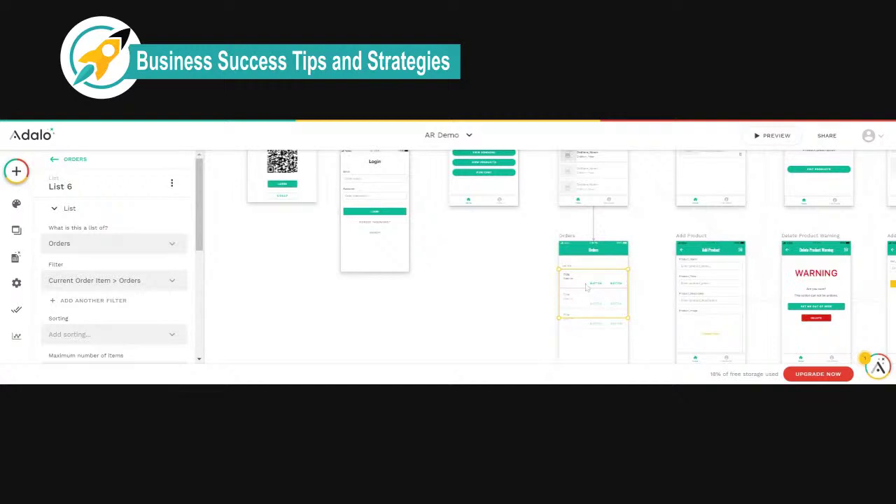
- Add the Current Order's Order_Name as magic text to the list item's title and pull in the left edge of the title box
scroll(587, 292, "up", 3)
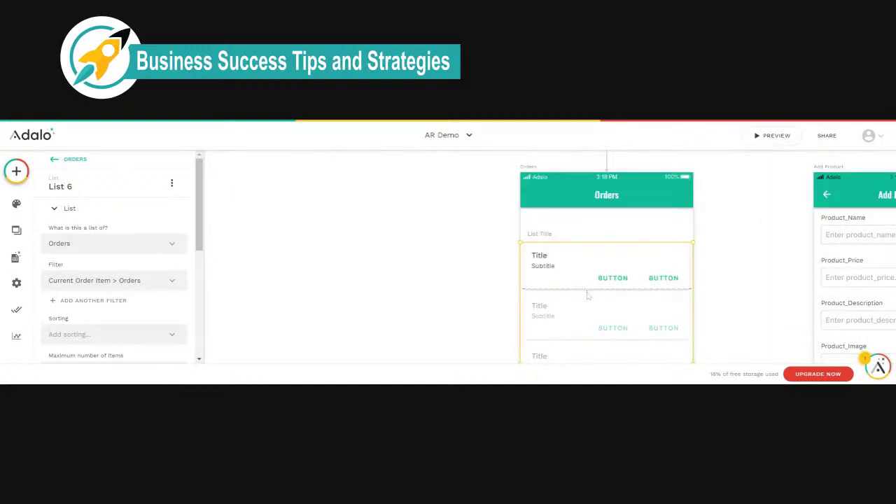
scroll(587, 294, "down", 2)
scroll(587, 295, "up", 1)
left_click_drag(617, 283, 611, 284)
left_click(546, 261)
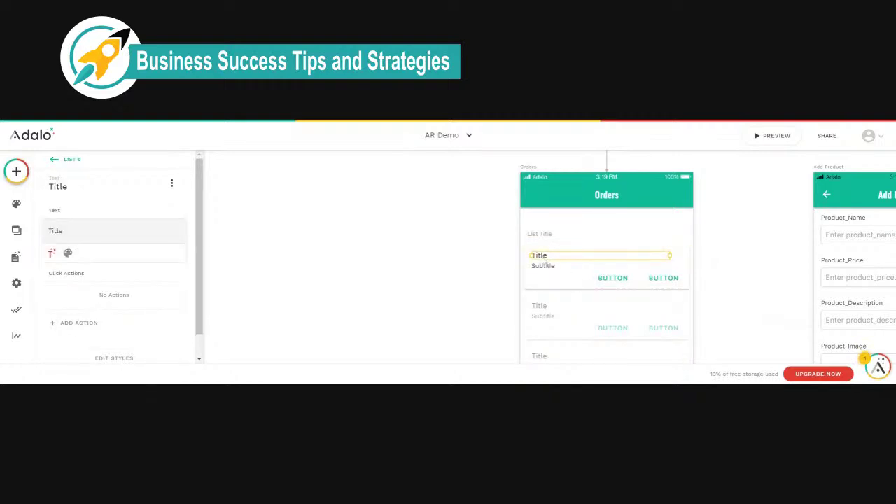
left_click(51, 254)
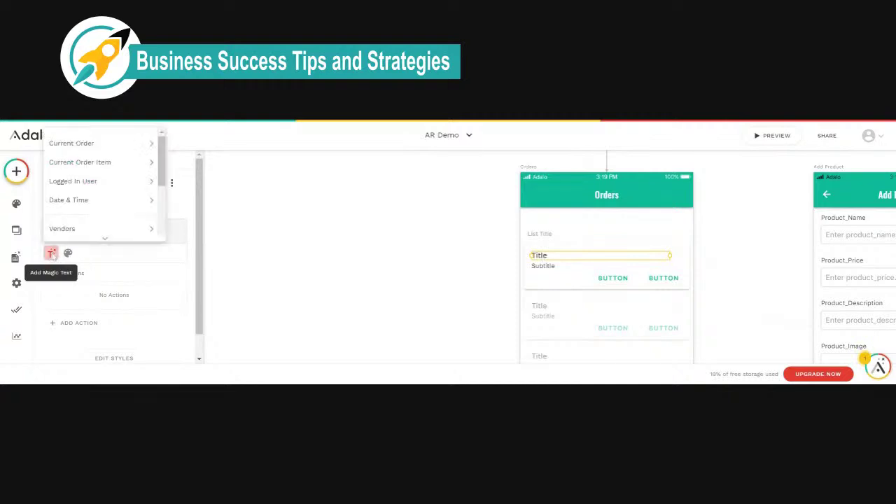
mouse_move(86, 143)
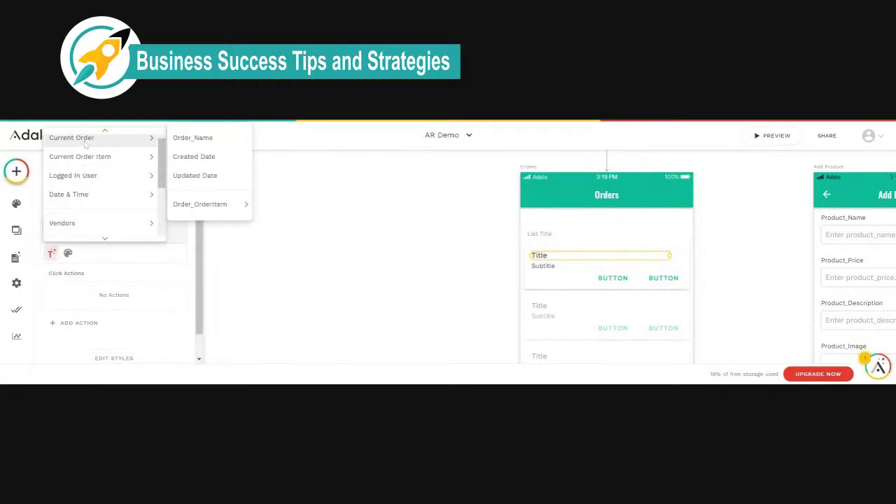
left_click(191, 139)
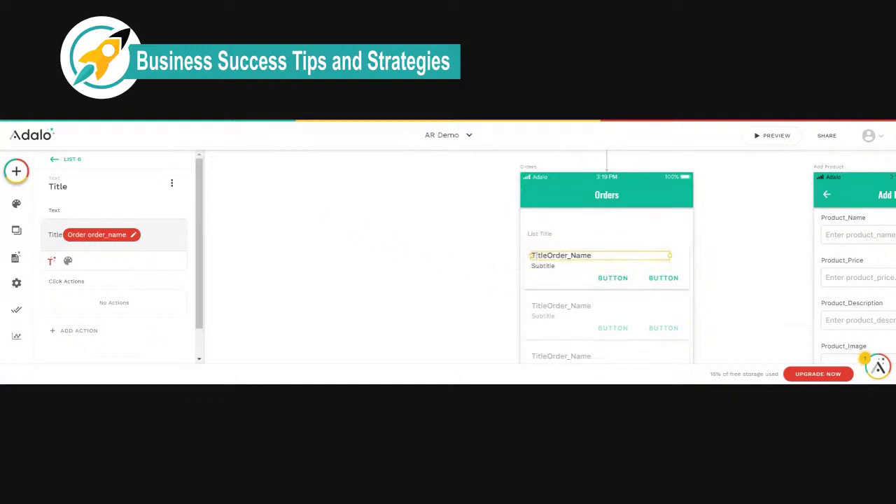
left_click_drag(532, 256, 559, 257)
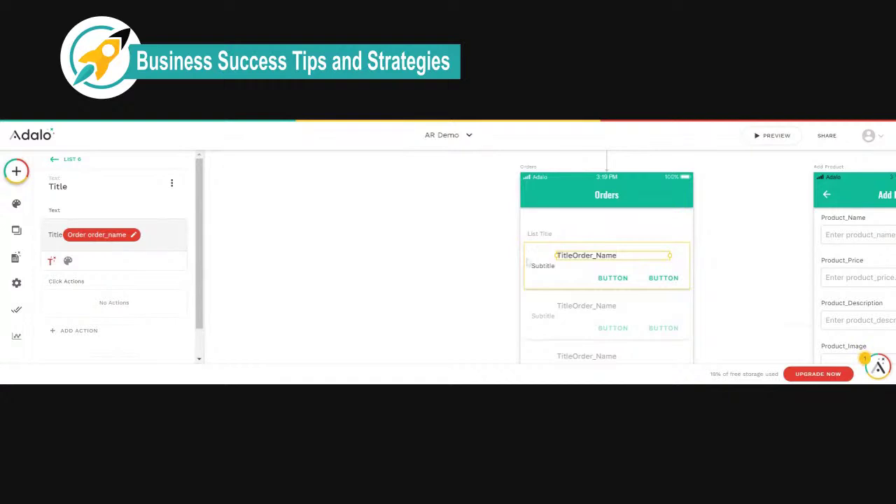
- Replace the List Title label's text on the Orders screen with the magic text Current Order > Order_Name
left_click(537, 238)
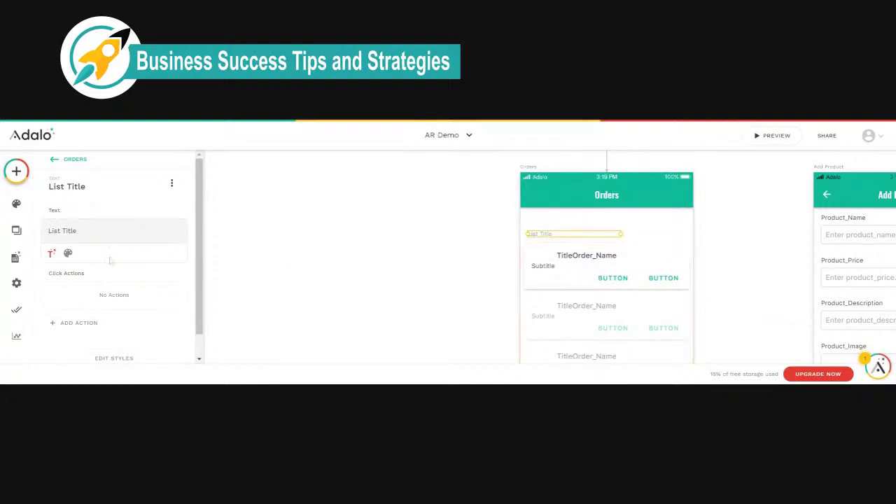
left_click(51, 253)
mouse_move(85, 150)
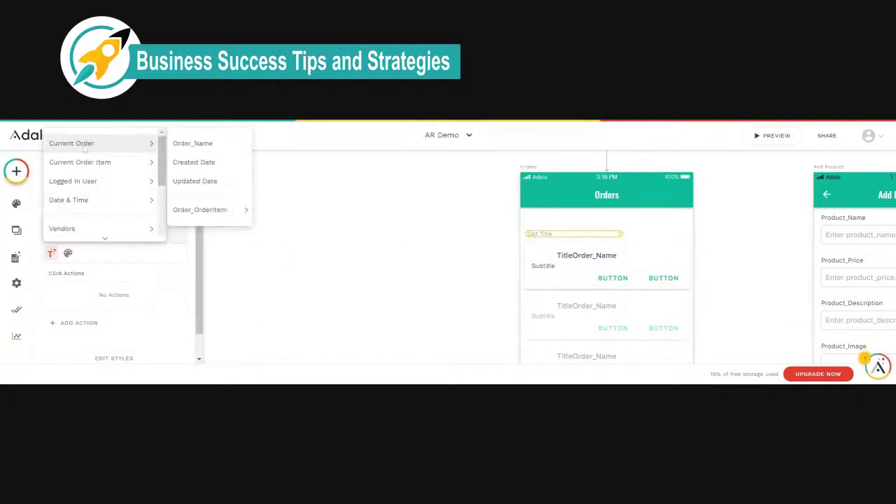
left_click(193, 142)
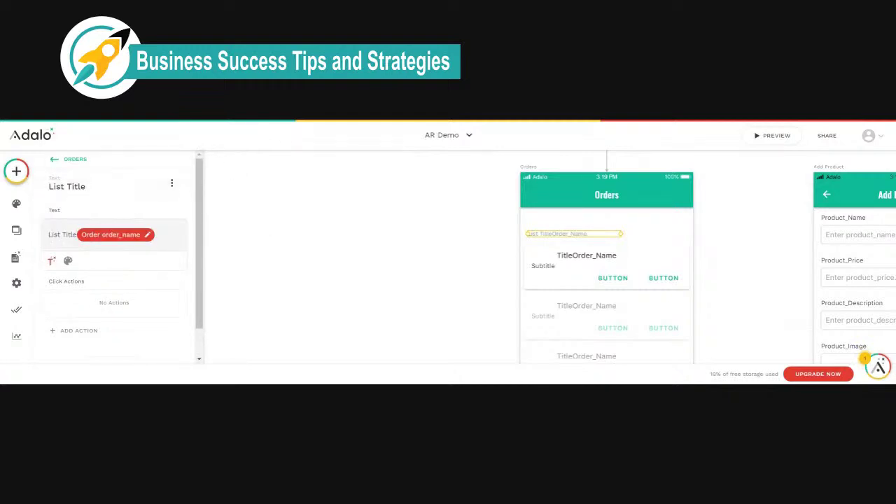
double_click(70, 235)
key("BackSpace")
key("BackSpace")
key("BackSpace")
key("BackSpace")
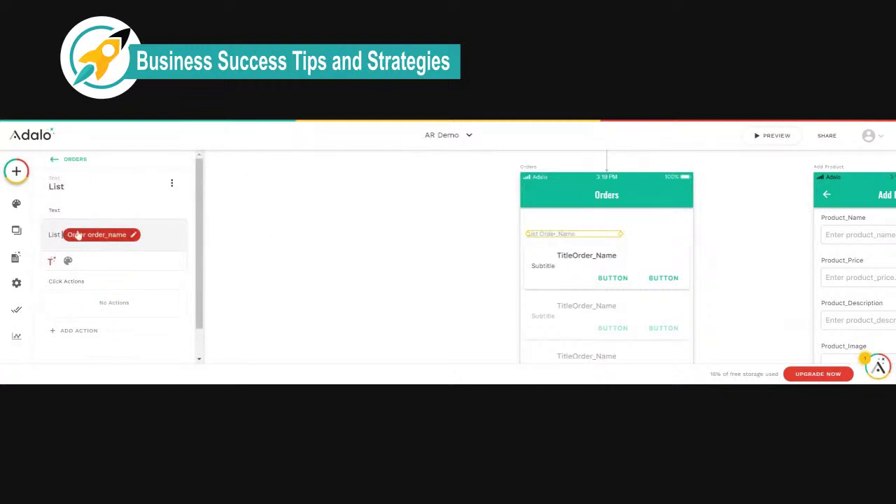
key("BackSpace")
key("BackSpace")
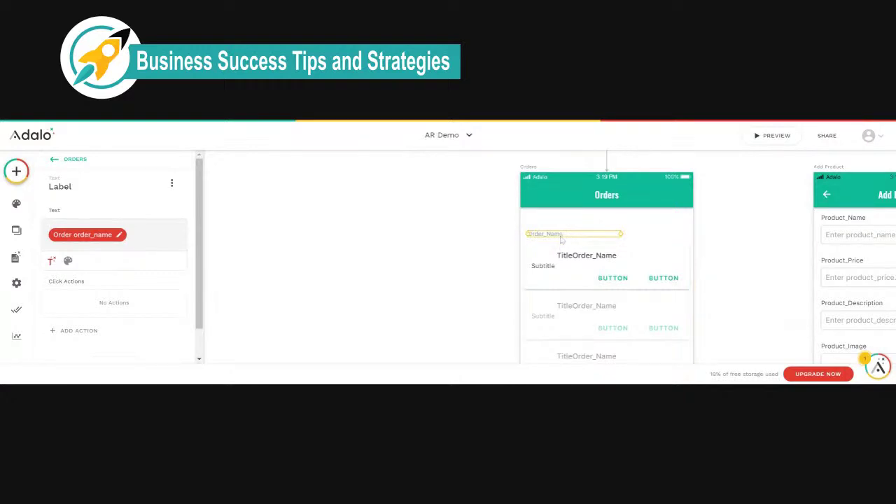
- Change the Orders screen's list to show Order Items, filtered by Current Order Item > Product > Order Items
left_click(576, 265)
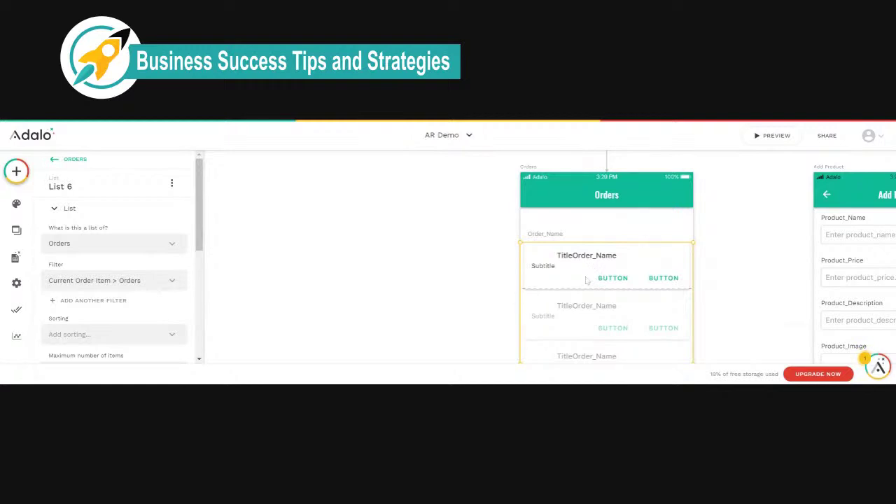
left_click(128, 246)
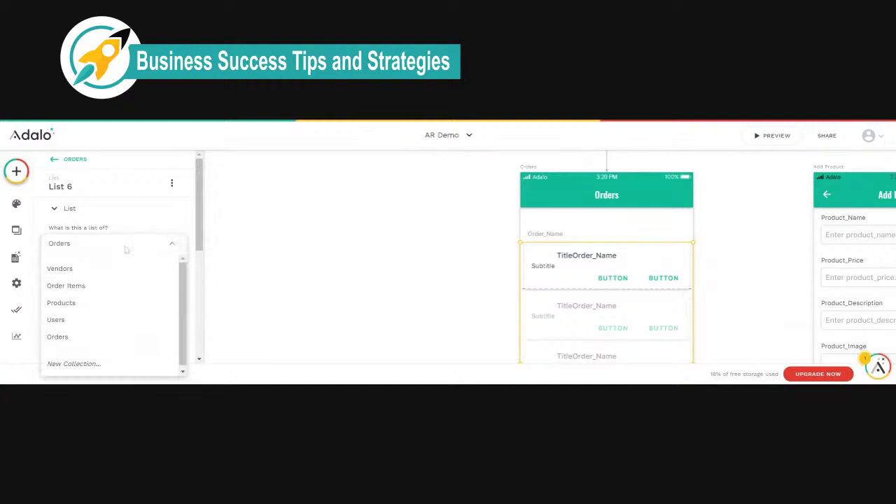
left_click(82, 286)
left_click(129, 280)
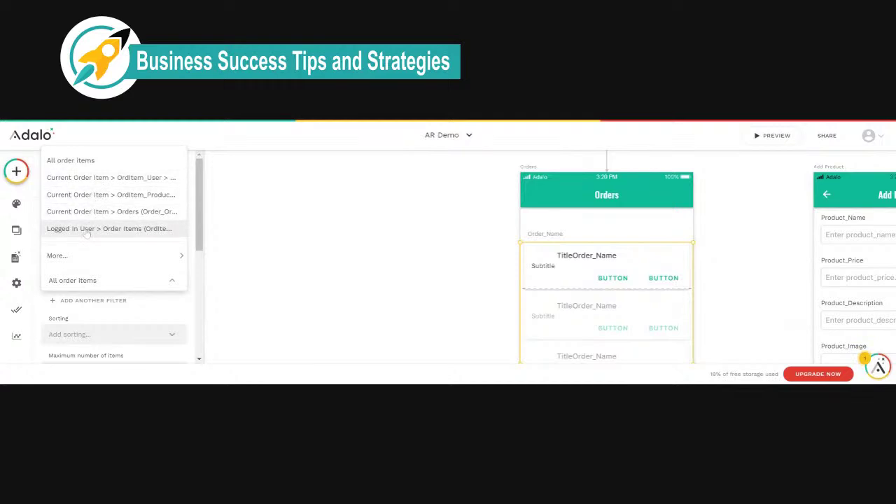
left_click(96, 195)
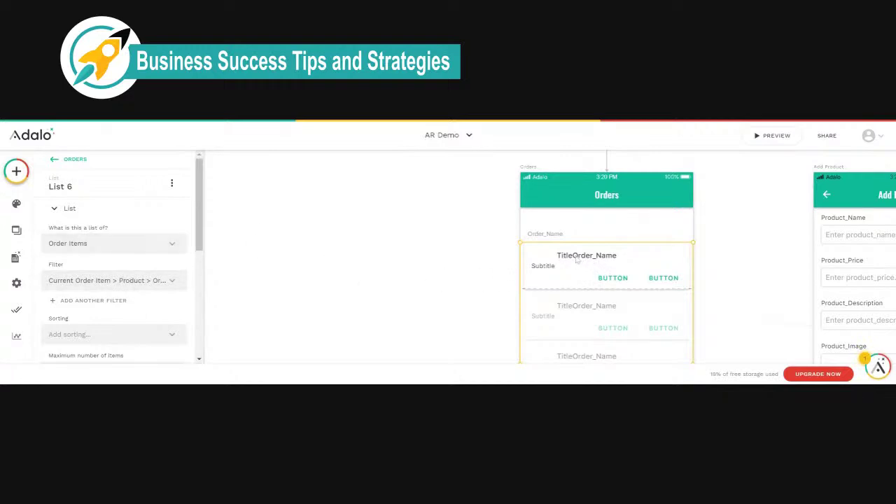
- Replace the list item's title text with the magic text Current Order Item > OrdItem_Product > Product_Name
left_click(576, 260)
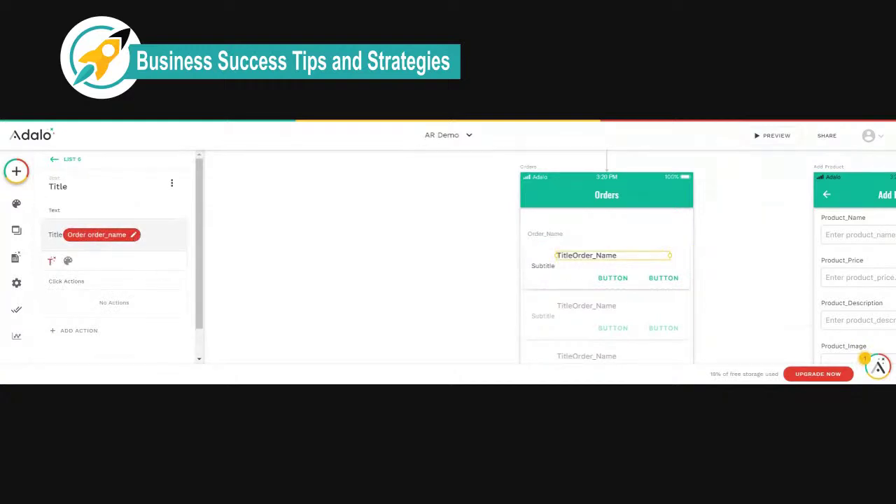
key("BackSpace")
key("BackSpace")
key("BackSpace")
key("BackSpace")
key("BackSpace")
key("BackSpace")
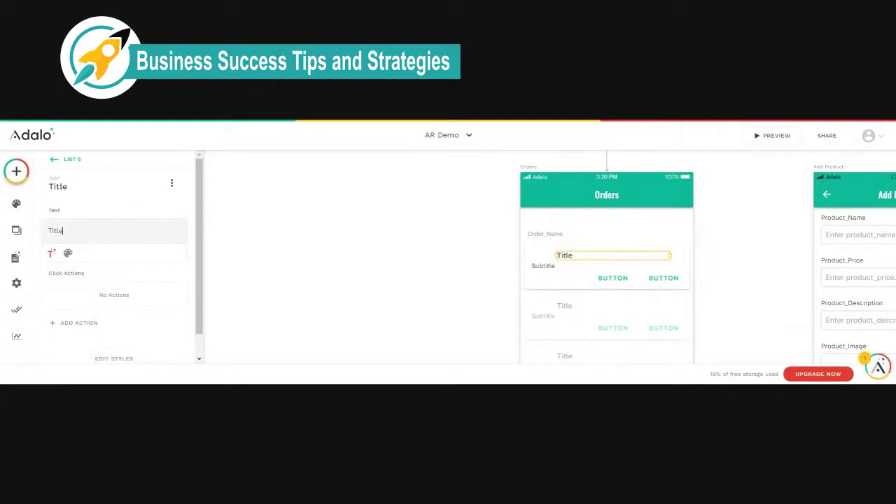
left_click(53, 254)
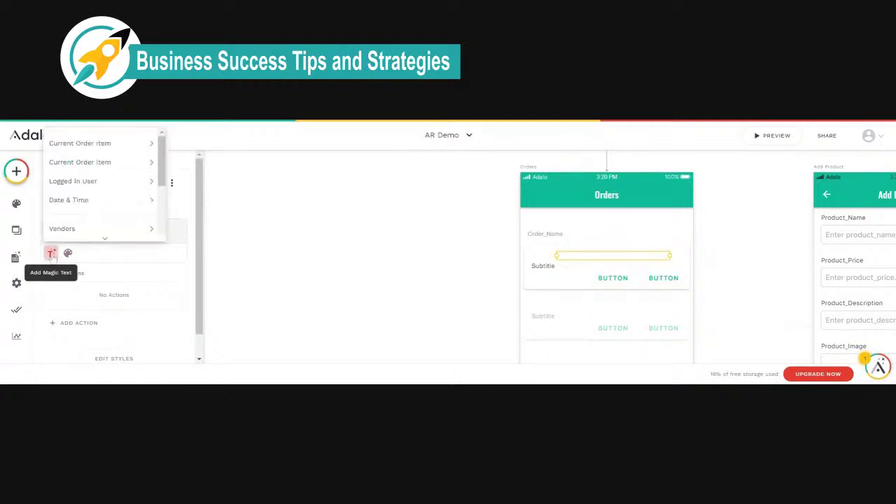
mouse_move(87, 140)
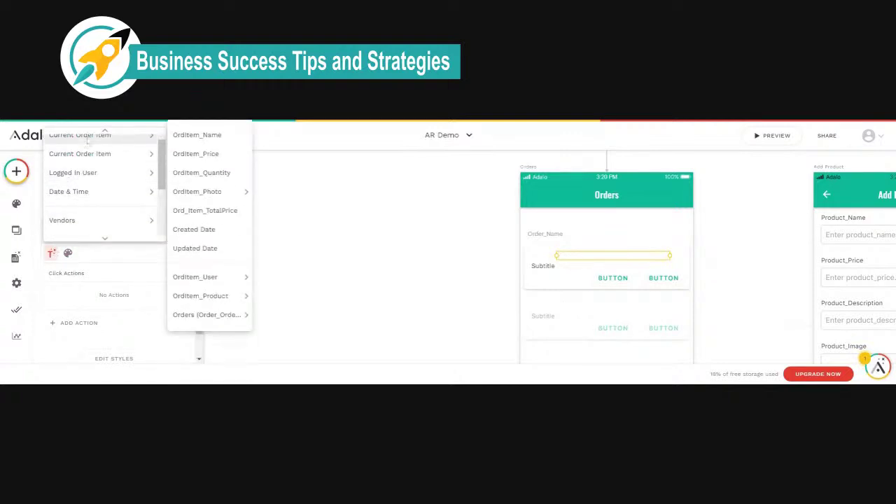
scroll(89, 144, "up", 1)
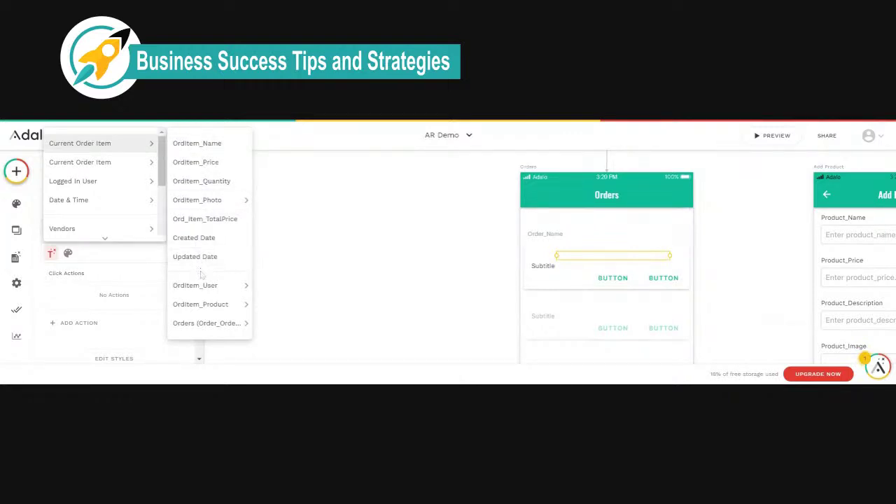
mouse_move(202, 290)
mouse_move(199, 305)
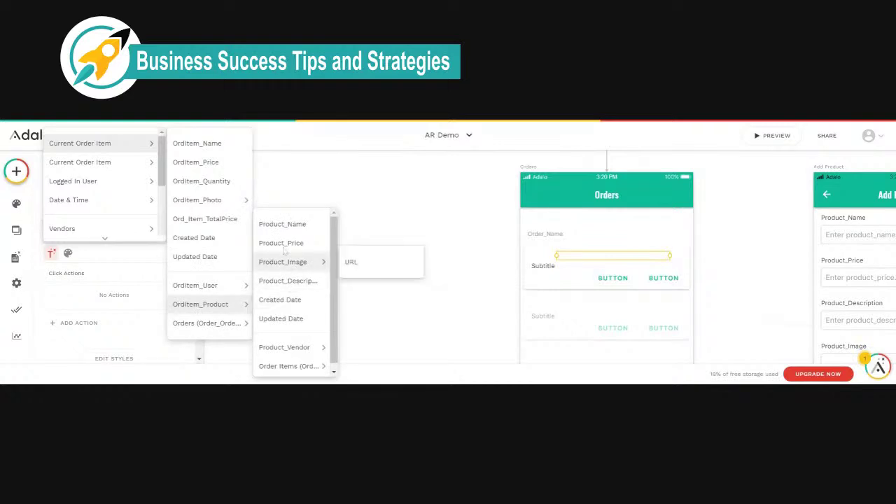
left_click(283, 225)
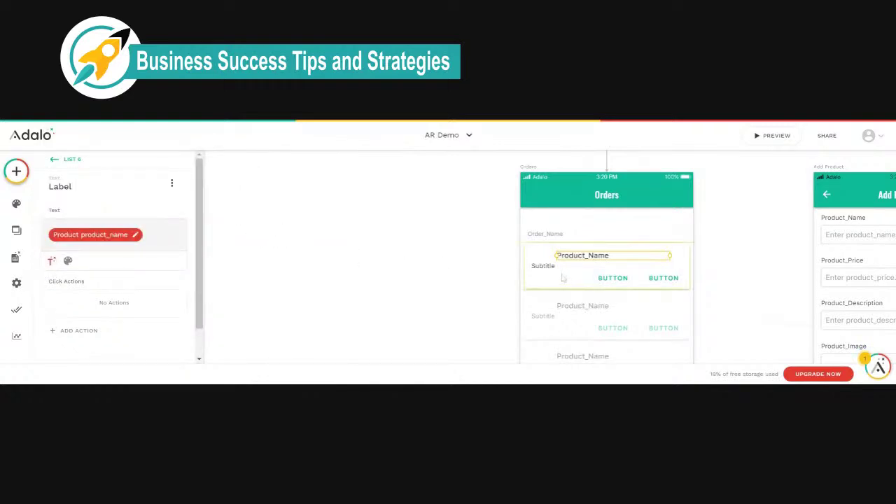
- Align the subtitle with the title and replace its text with the magic text Current Order Item > OrdItem_Product > Product_Price
left_click_drag(557, 268, 570, 267)
left_click(70, 232)
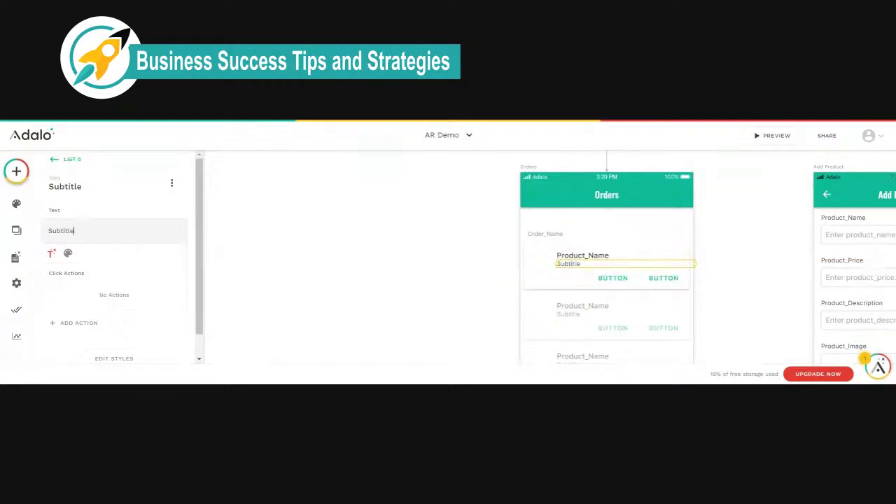
double_click(60, 230)
key("BackSpace")
left_click(52, 253)
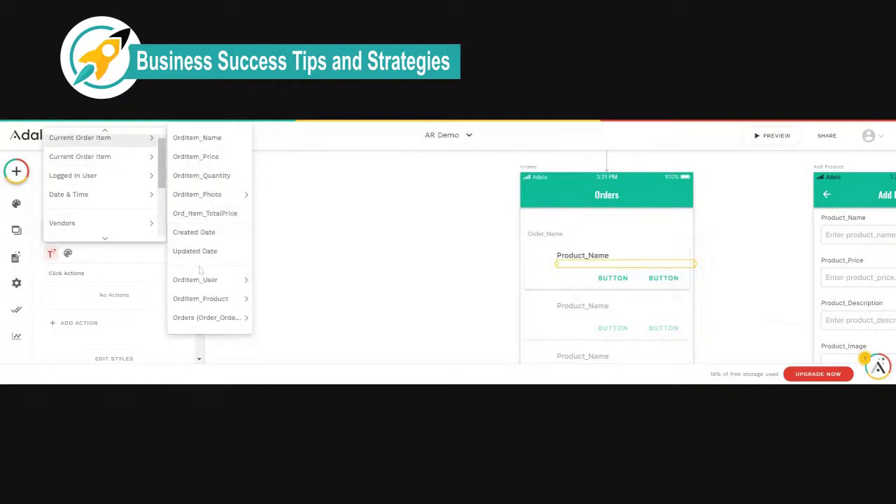
mouse_move(197, 279)
mouse_move(200, 298)
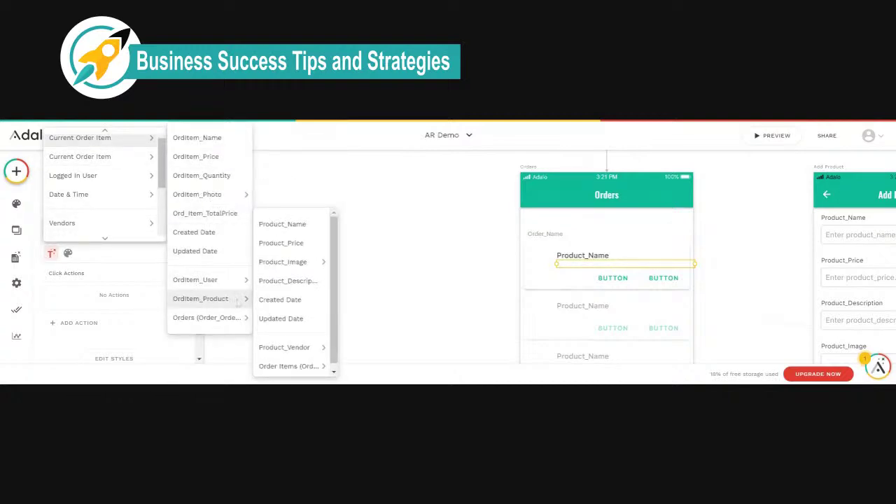
left_click(286, 245)
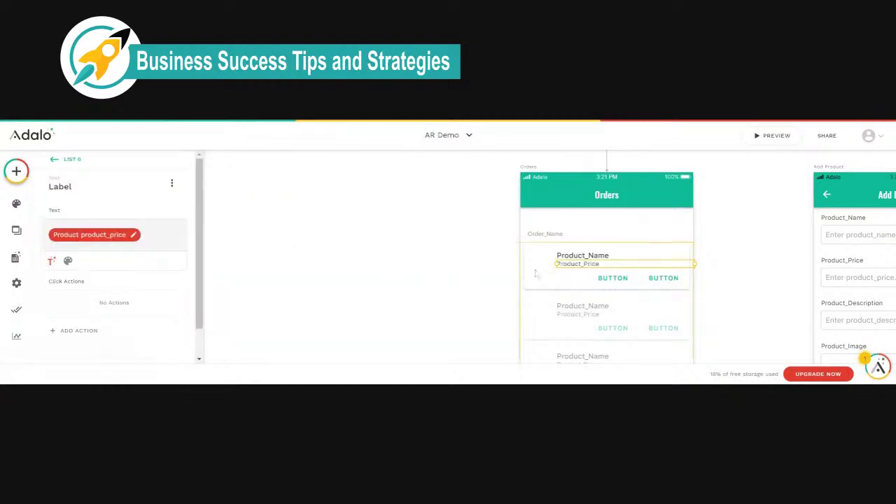
- Pull in the left edges of the Product_Name and Product_Price labels equally to free space for an image
left_click(560, 256)
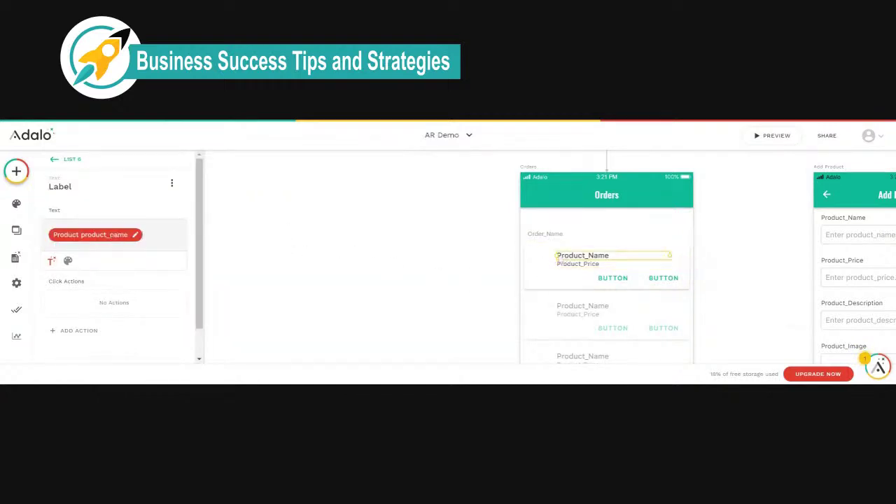
left_click_drag(560, 256, 568, 264)
left_click(557, 264)
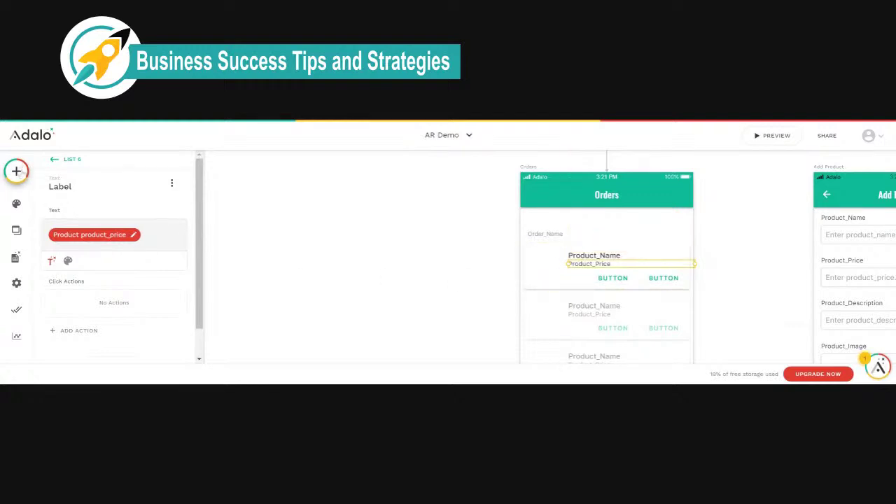
- Add an image component to the first list item and shrink it to fit beside the product labels
left_click(16, 171)
scroll(112, 266, "down", 2)
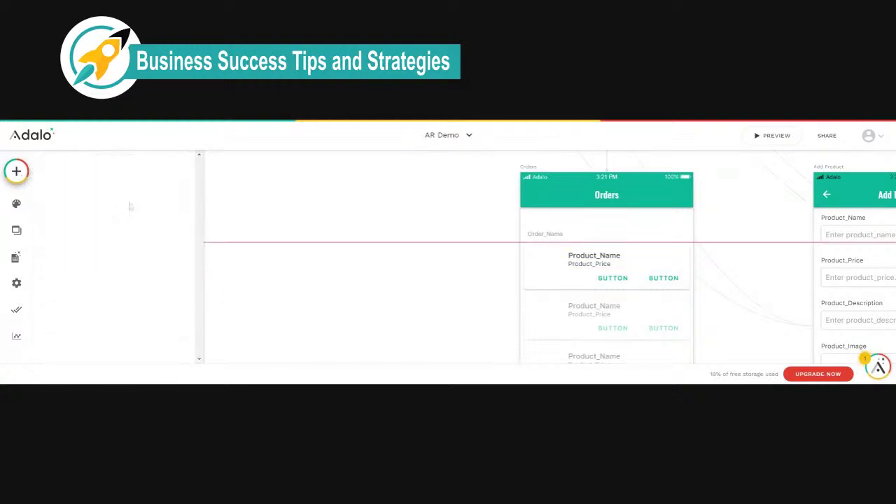
left_click_drag(130, 206, 616, 302)
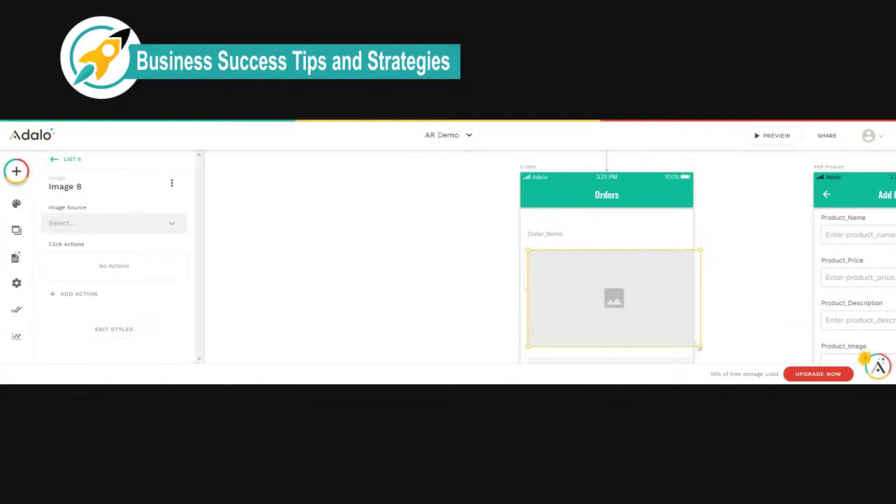
left_click_drag(699, 346, 572, 284)
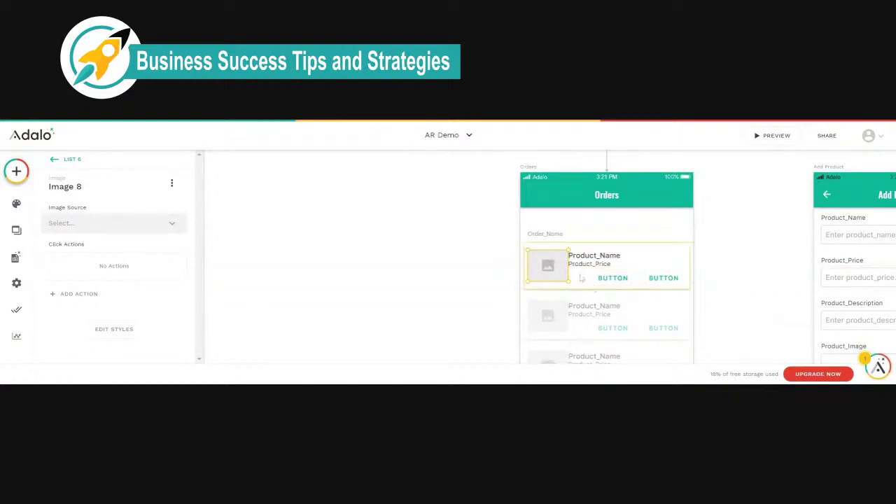
- Fine-tune the image's edges to about 91 wide by 79 high, leaving a small gap before the product labels
scroll(566, 272, "up", 5)
scroll(561, 273, "up", 3)
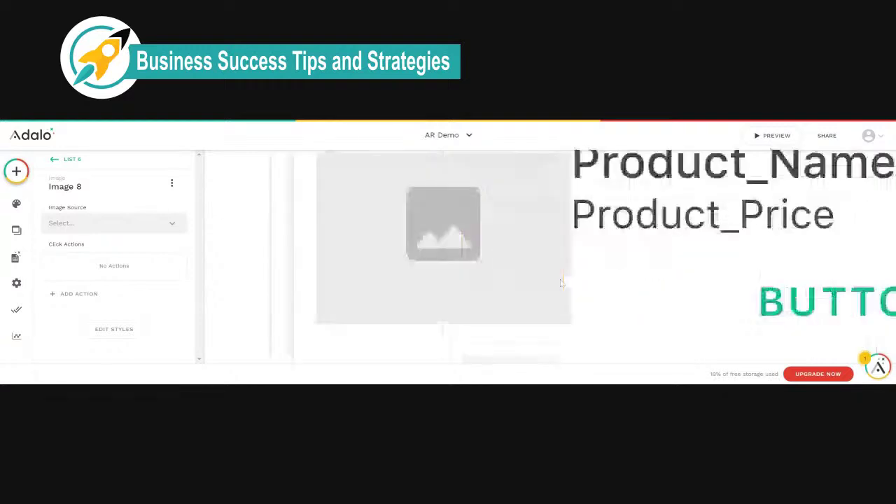
scroll(596, 287, "up", 1)
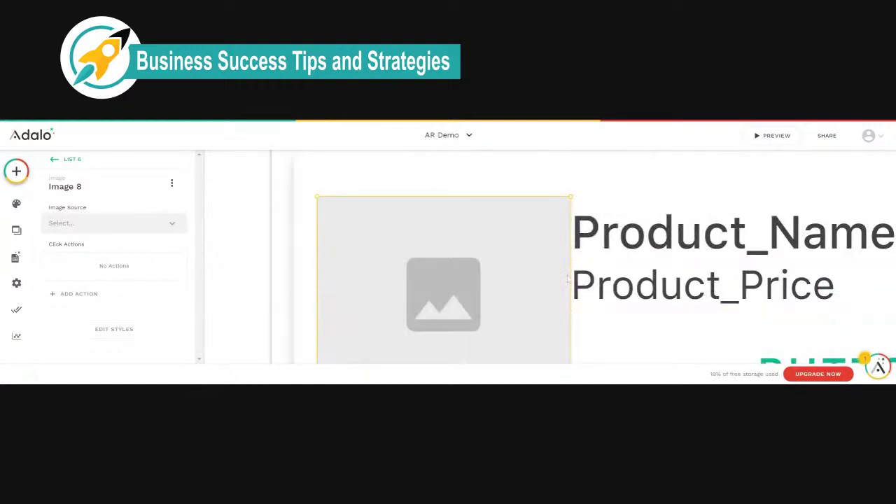
left_click_drag(571, 334, 565, 333)
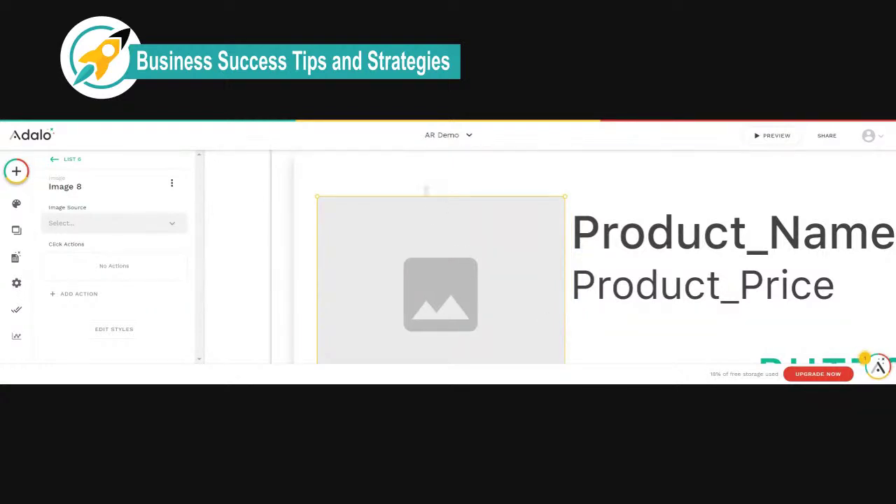
left_click_drag(426, 189, 423, 165)
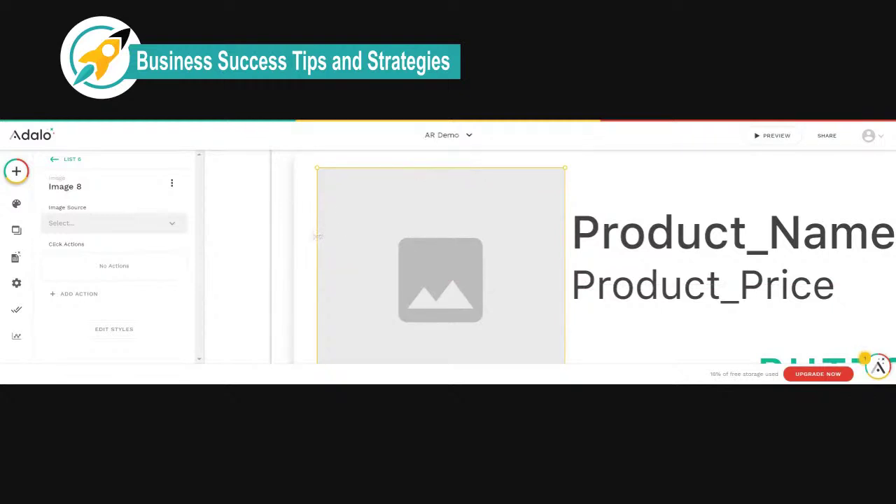
left_click_drag(317, 236, 302, 238)
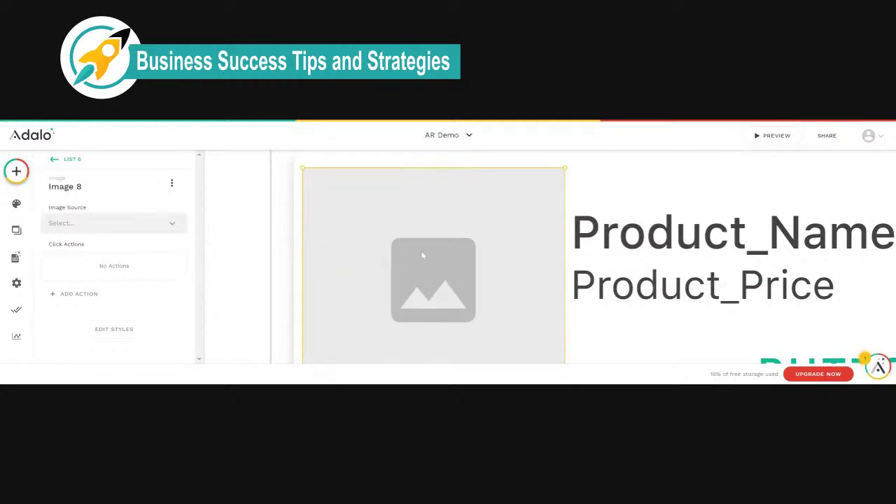
scroll(421, 257, "down", 1)
scroll(421, 258, "down", 5)
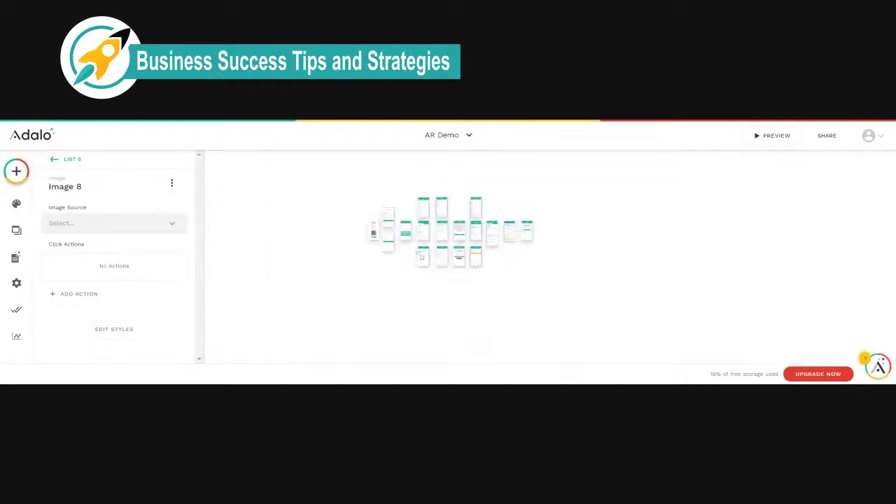
scroll(426, 264, "up", 2)
scroll(427, 264, "up", 4)
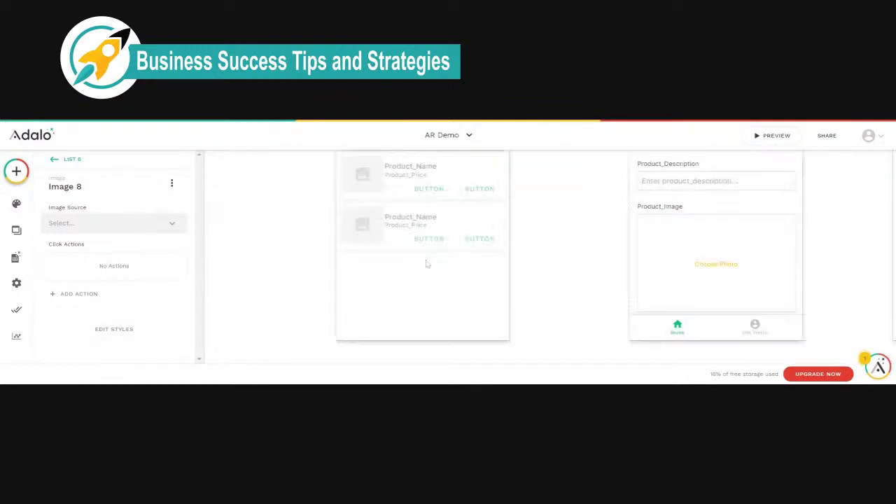
scroll(425, 263, "up", 1)
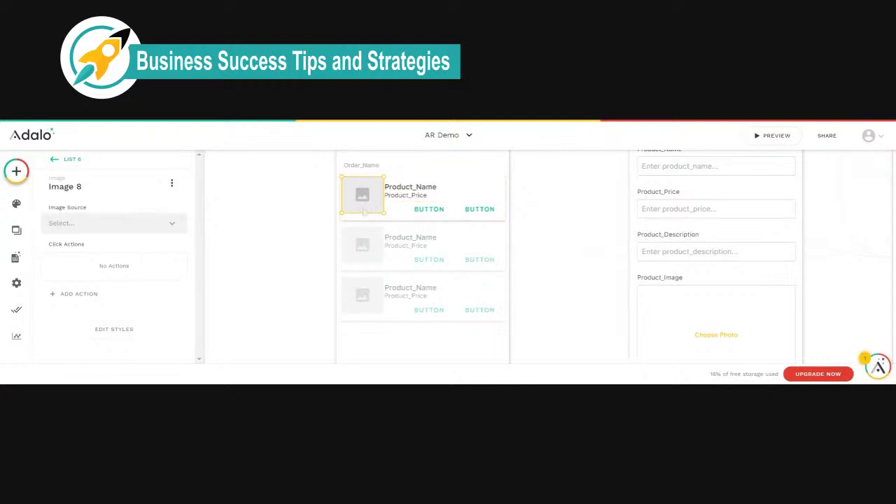
- Round the image's corners with a rounding value of 18
left_click(112, 330)
scroll(109, 322, "down", 3)
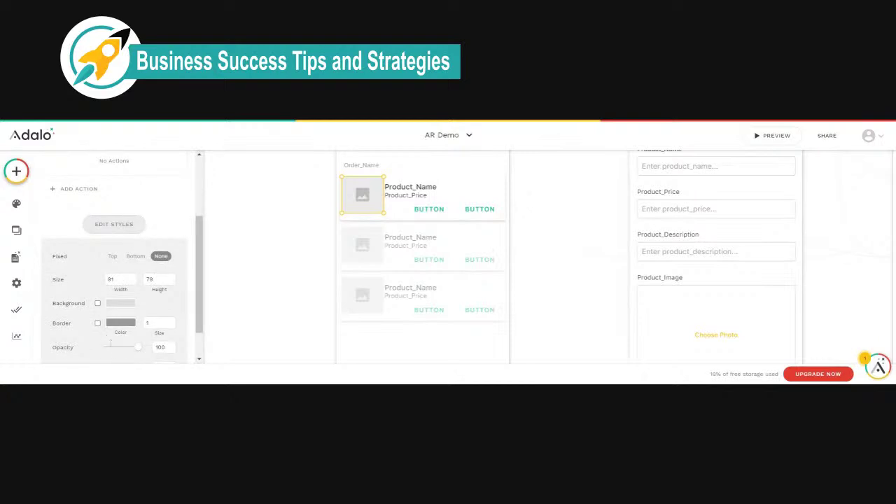
scroll(114, 345, "down", 1)
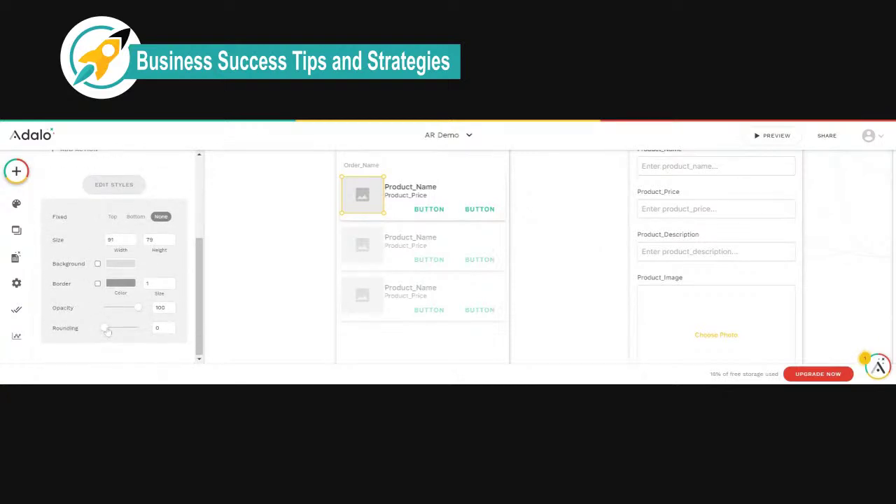
left_click_drag(107, 332, 123, 336)
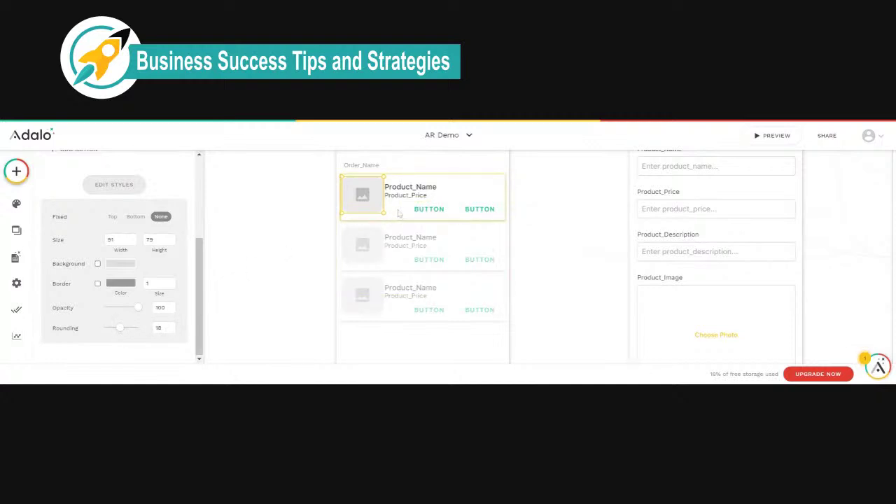
- Set the image source to Current Order Item > OrdItem_Photo from the database and the cropping to Show Full Image (Don't Crop)
left_click_drag(194, 247, 205, 170)
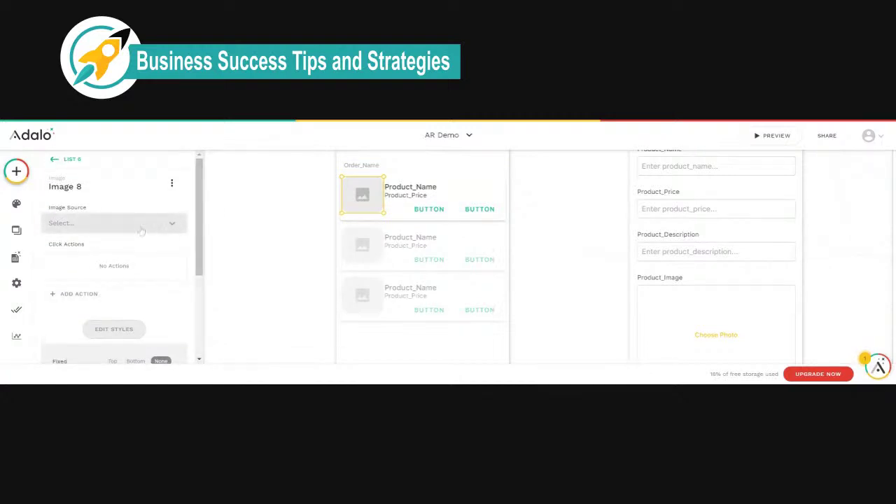
left_click(74, 226)
mouse_move(82, 271)
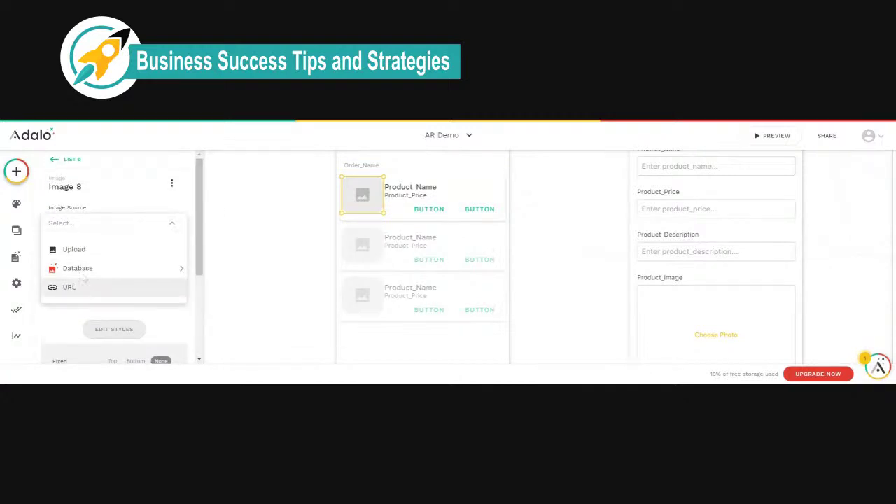
mouse_move(210, 270)
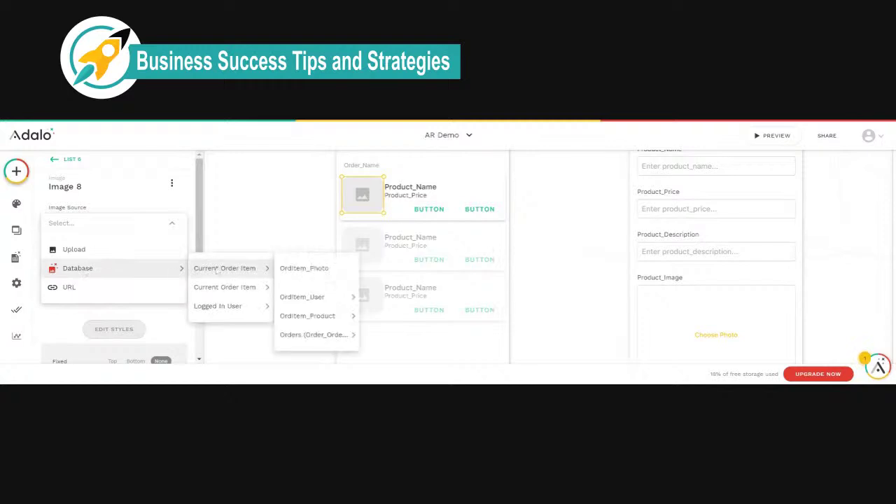
left_click(290, 271)
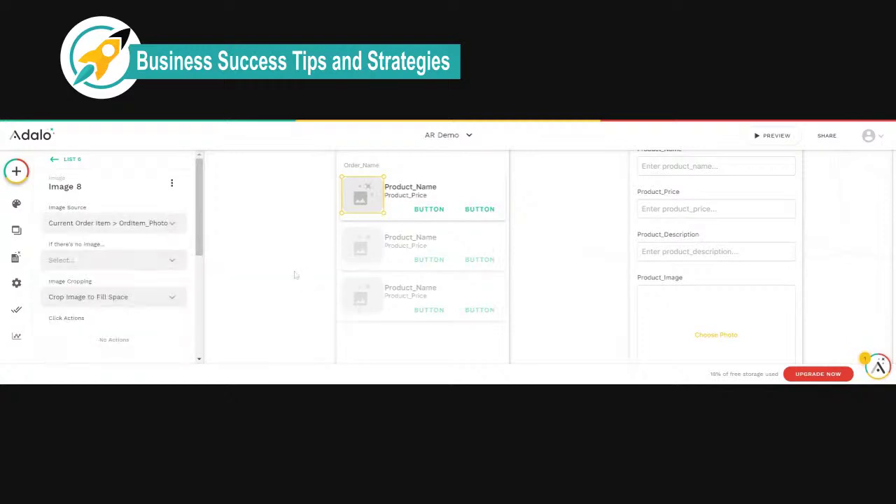
left_click(89, 299)
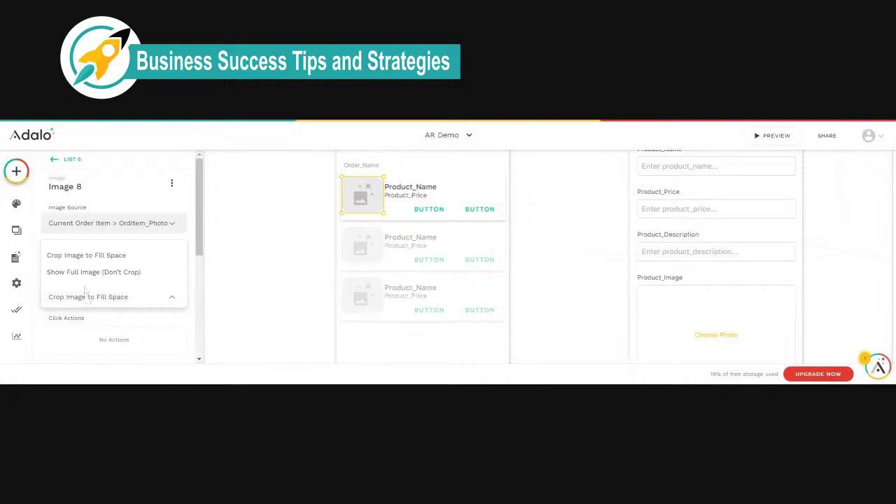
left_click(77, 272)
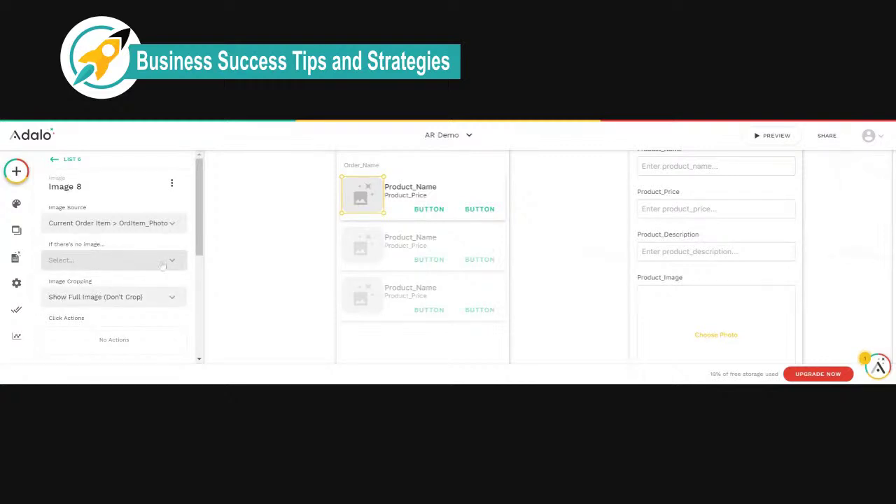
left_click(387, 218)
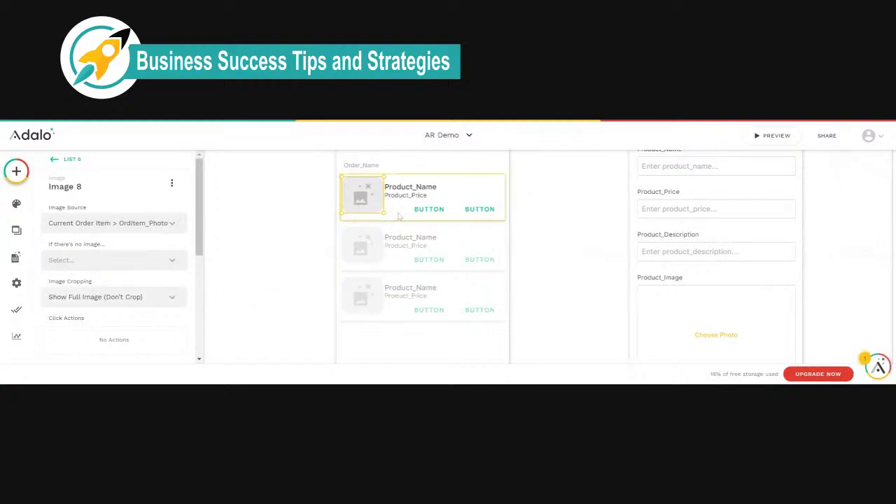
left_click(465, 251)
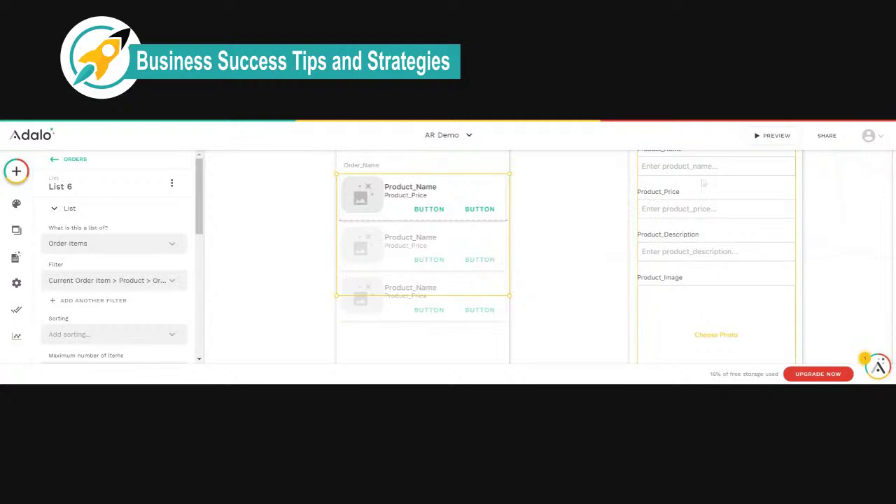
- Preview the app and check the BMW X50 entry on the Orders screen by way of the Profile screen, closing the preview when done
left_click(785, 135)
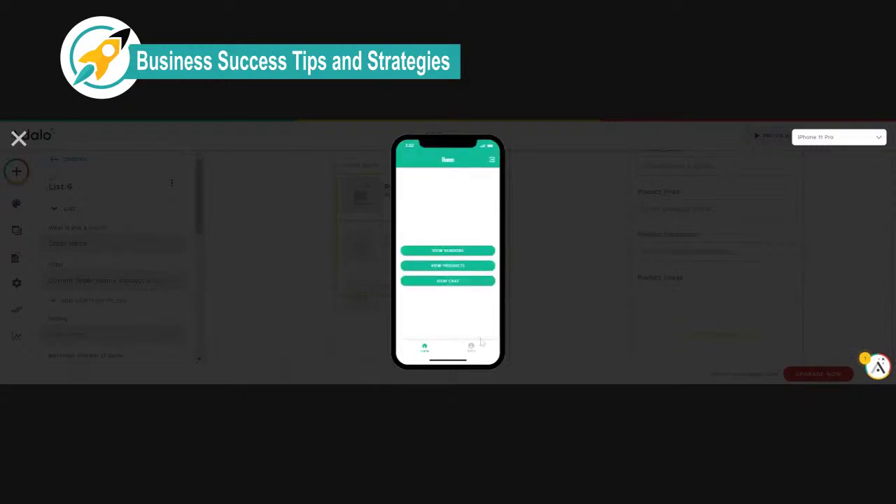
left_click(487, 357)
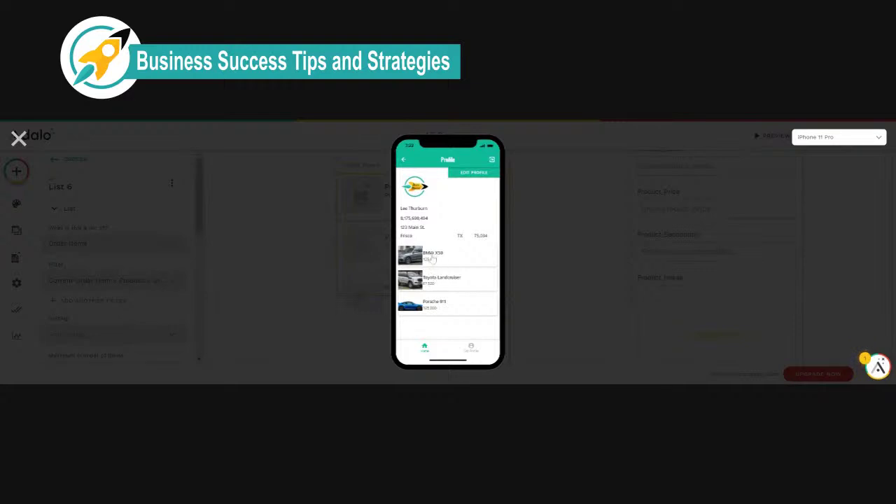
left_click(432, 258)
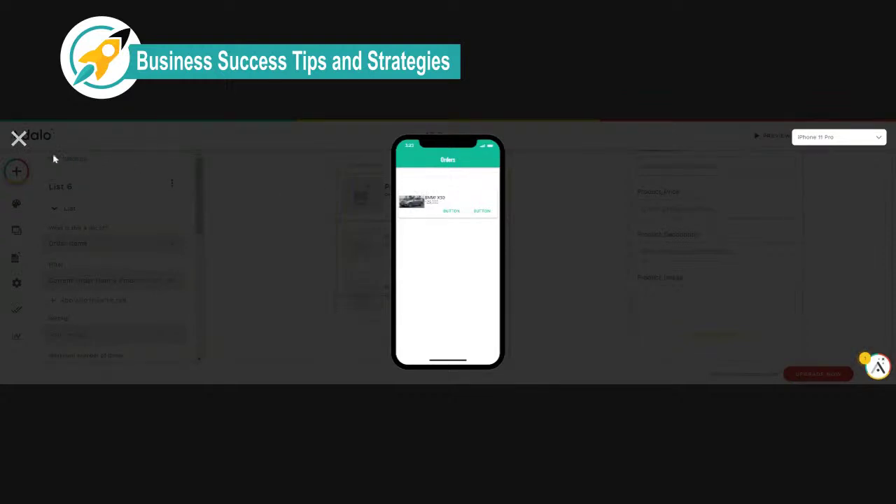
left_click(18, 141)
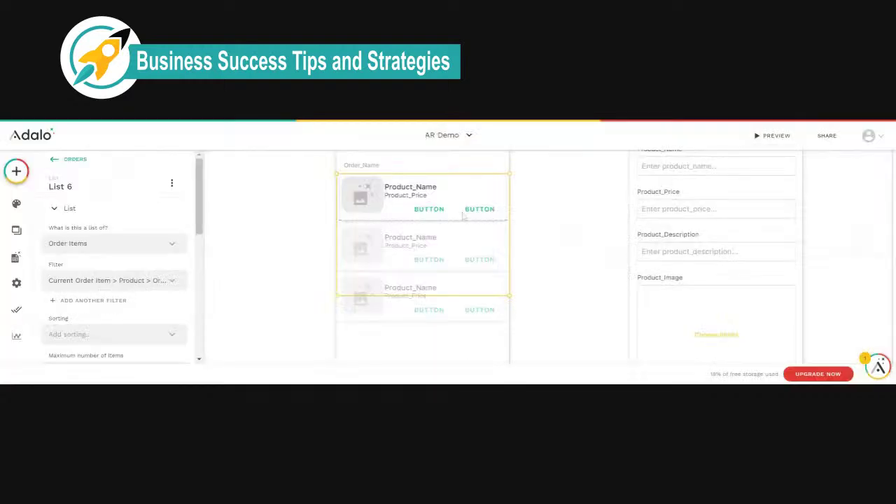
- Check the text source of the Order_Name label and the Orders screen's place among the other screens
left_click(363, 166)
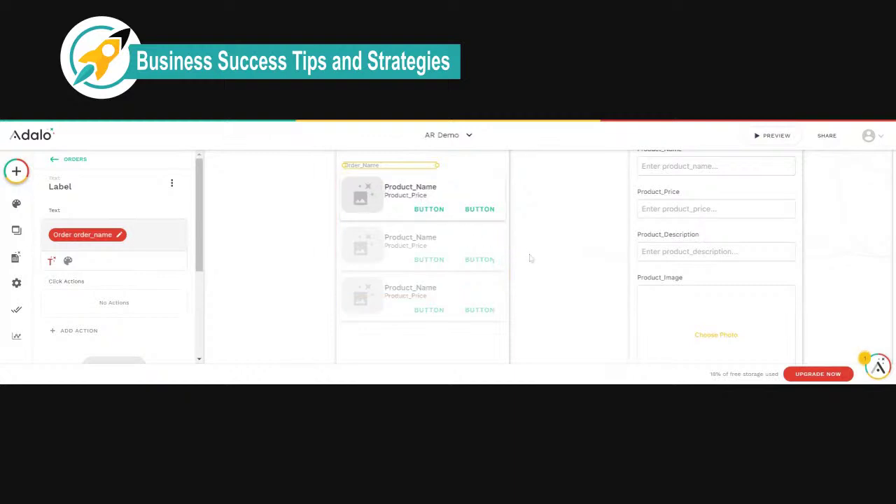
scroll(530, 258, "down", 5)
scroll(530, 260, "up", 1)
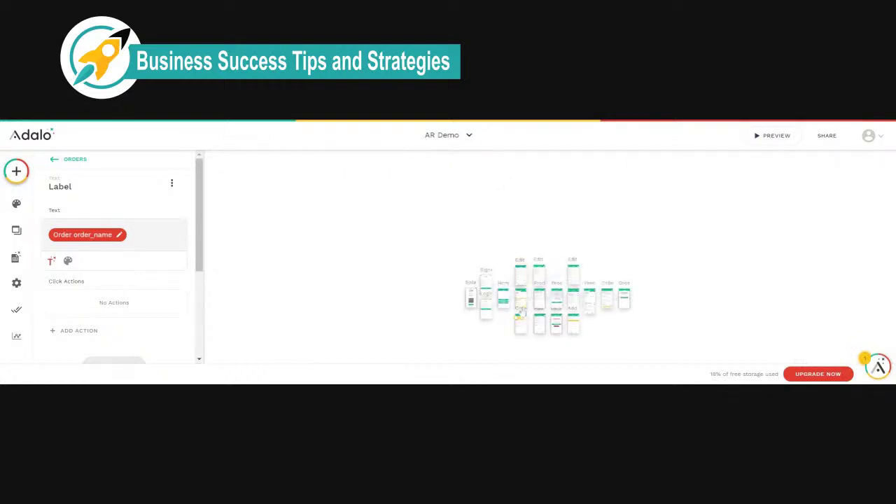
scroll(521, 317, "up", 3)
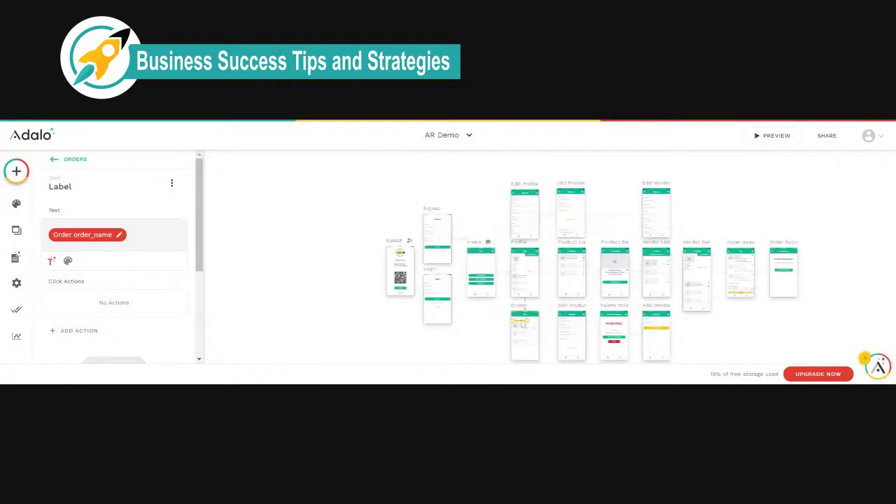
scroll(522, 323, "up", 3)
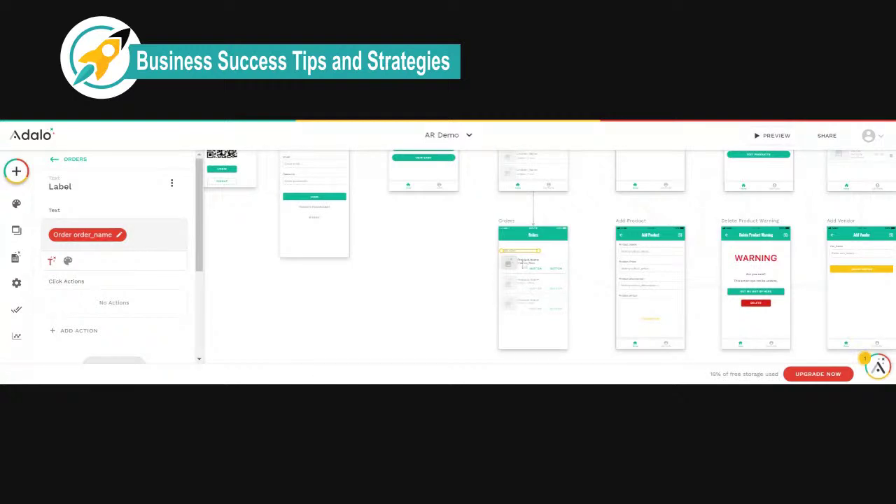
left_click(450, 302)
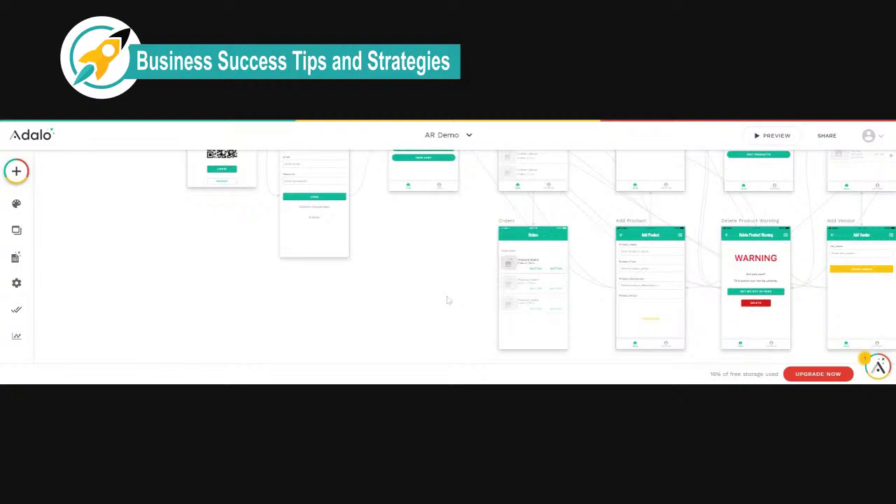
scroll(449, 300, "right", 5)
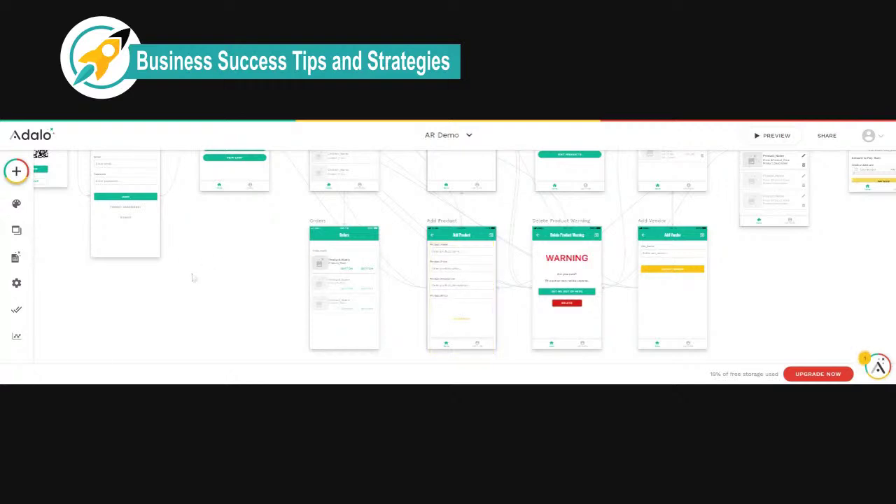
- Review the columns of the Order Items records in the database, from OrdItem_Name through Orders
left_click(15, 259)
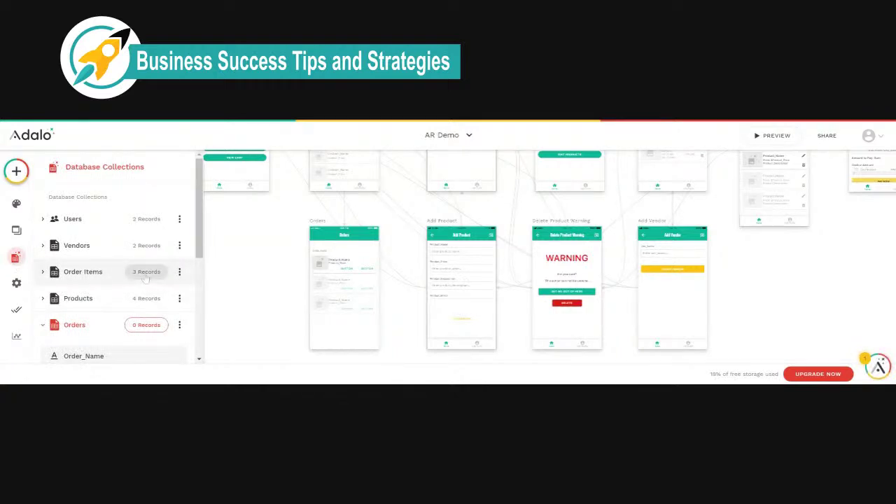
left_click(145, 274)
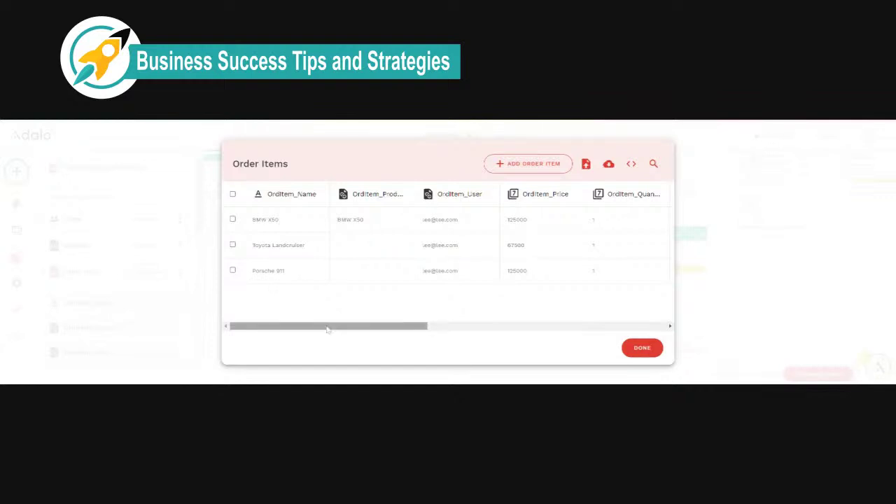
left_click_drag(347, 328, 524, 334)
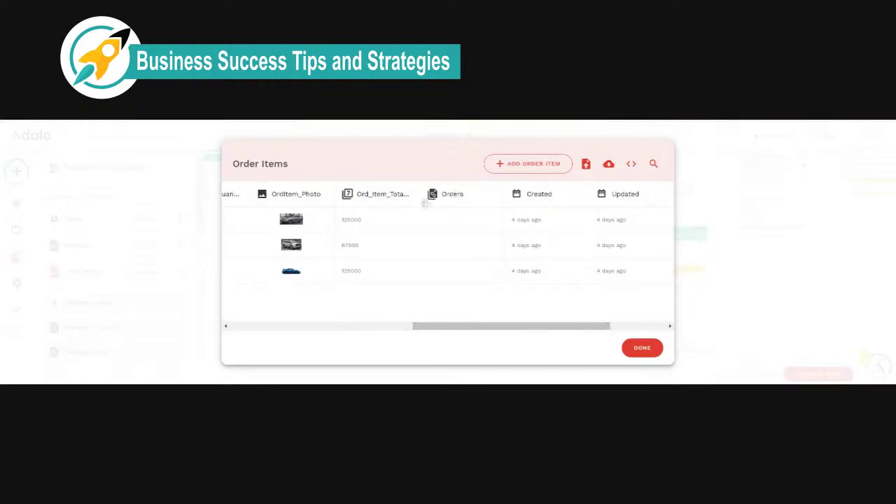
left_click_drag(452, 330, 287, 327)
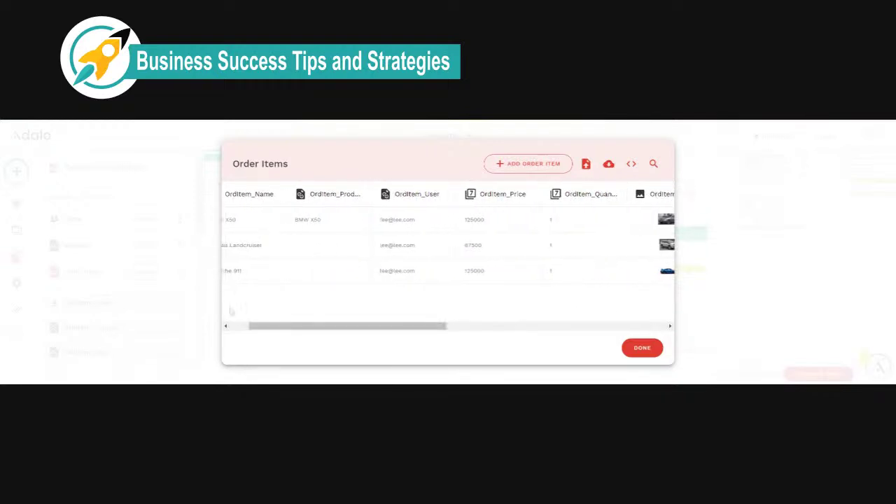
left_click_drag(385, 327, 296, 326)
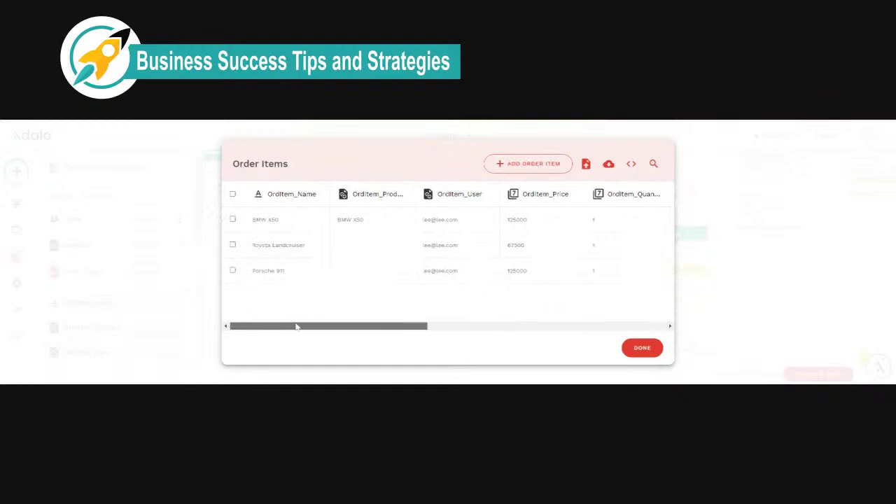
- Inspect the BMW X50 order item's fields down to Orders, then save the record without edits and close the collection
left_click(271, 223)
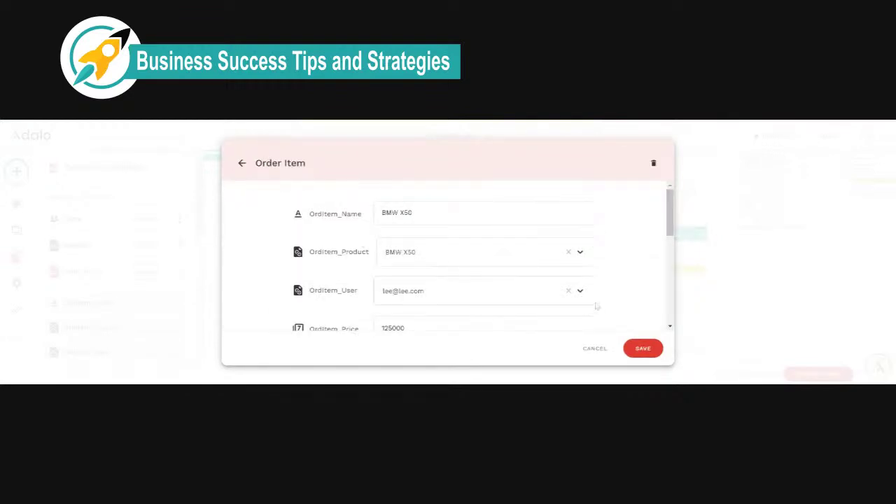
left_click_drag(669, 224, 669, 317)
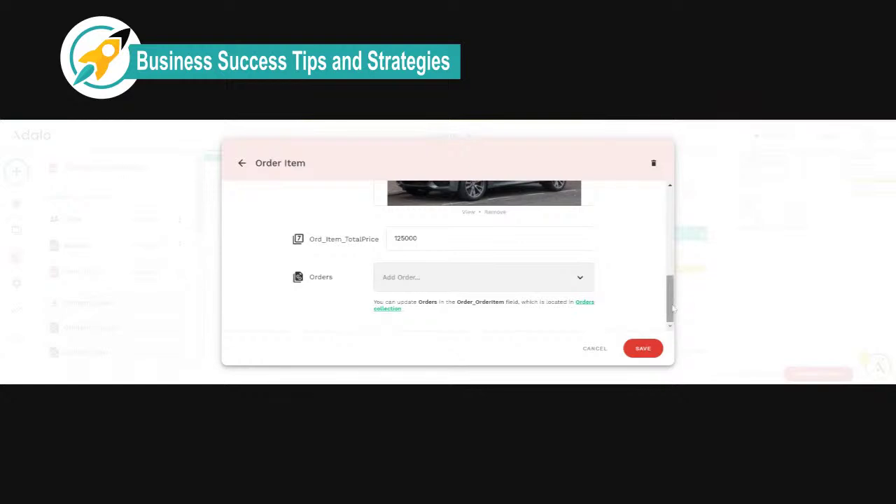
mouse_move(670, 308)
left_mouse_down()
mouse_move(665, 201)
mouse_move(660, 297)
left_mouse_up()
left_click_drag(664, 298, 665, 173)
left_click(639, 352)
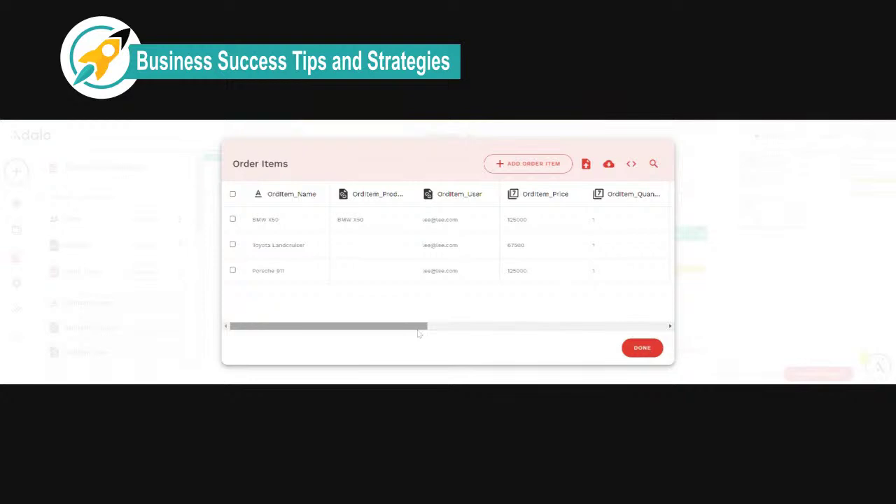
left_click(643, 348)
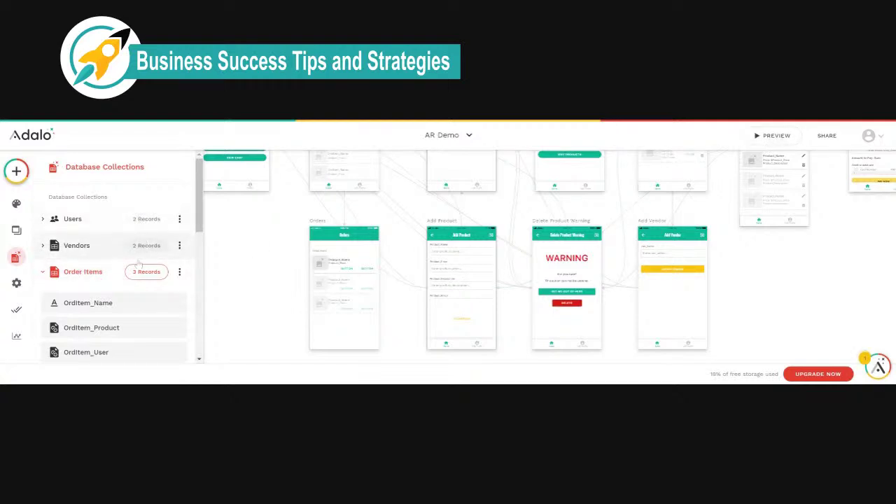
- In the Products collection, set the BMW X50's Product_Price to 1.25 and save the record
scroll(133, 273, "down", 3)
left_click(83, 168)
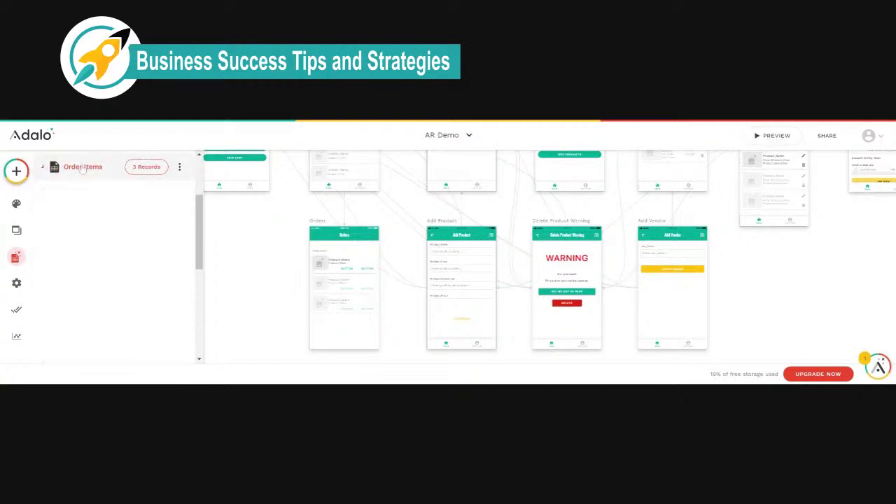
left_click(147, 194)
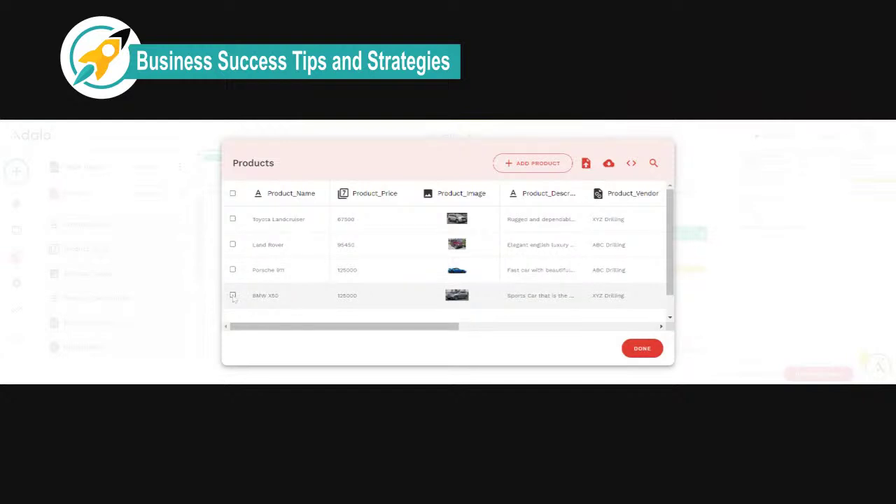
left_click(301, 306)
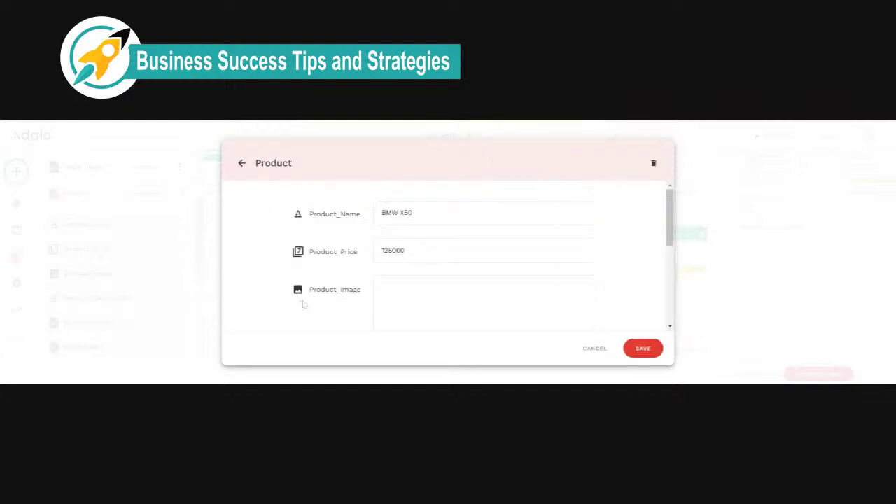
left_click_drag(404, 251, 366, 253)
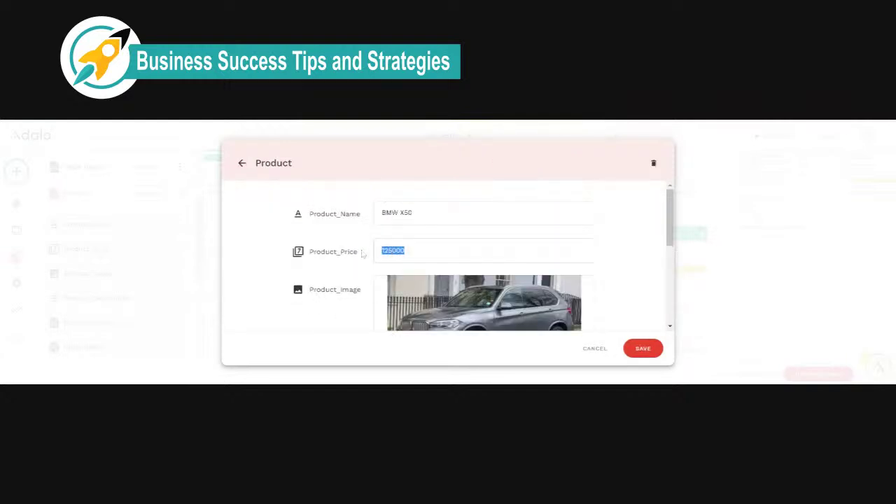
type("1.25")
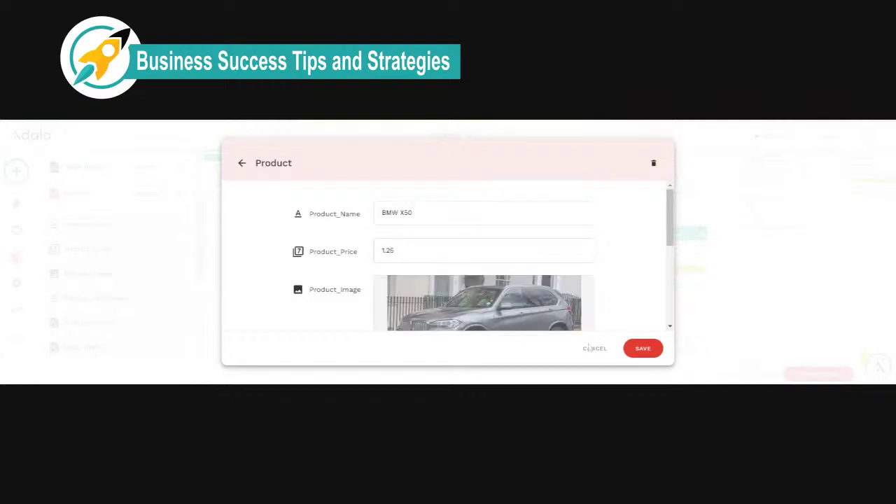
left_click(643, 348)
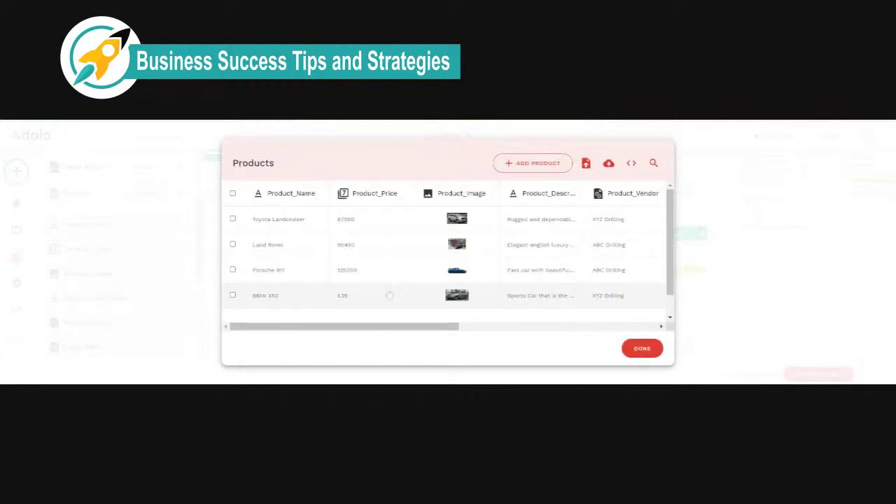
- Set the Porsche 911's Product_Price to 1.27 and save the record
left_click(285, 273)
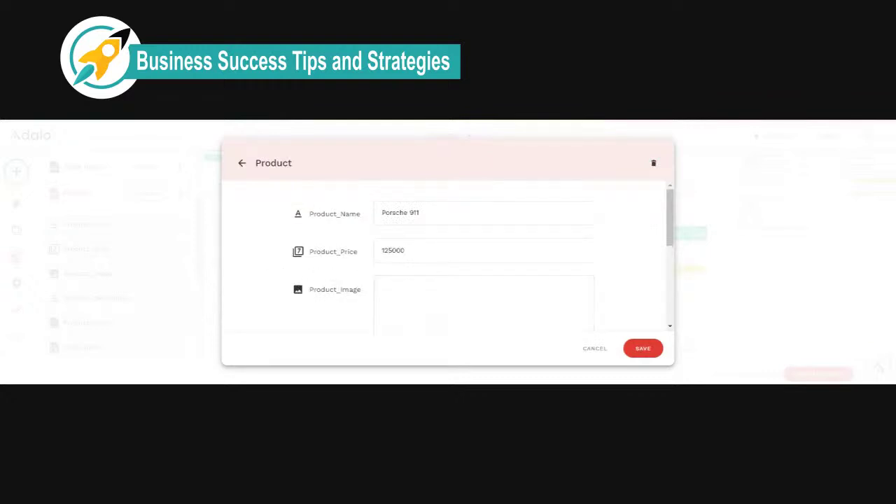
left_click_drag(405, 251, 374, 258)
type("127")
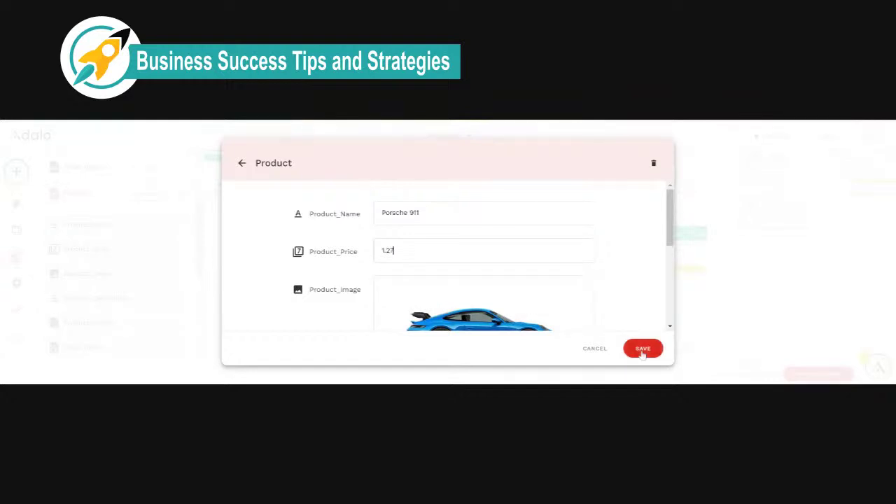
left_click(641, 347)
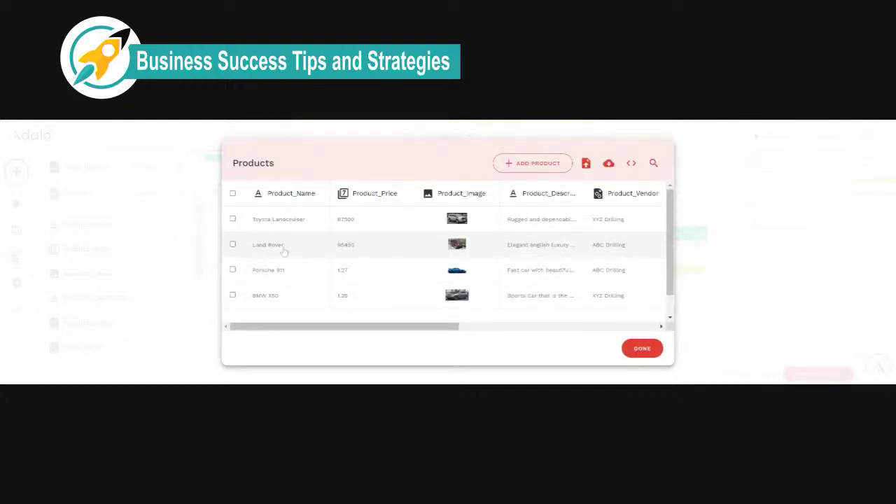
- Set the Land Rover's Product_Price to .95 and save the record
left_click(284, 251)
double_click(366, 257)
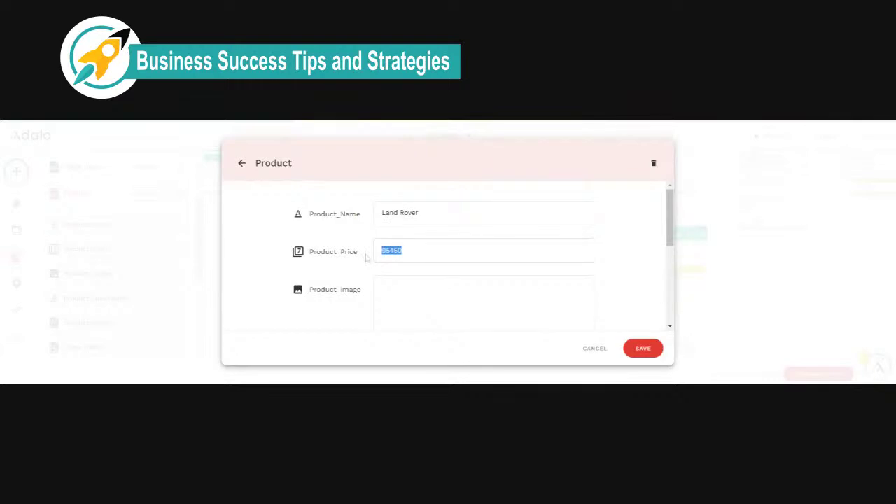
key("BackSpace")
type(".99")
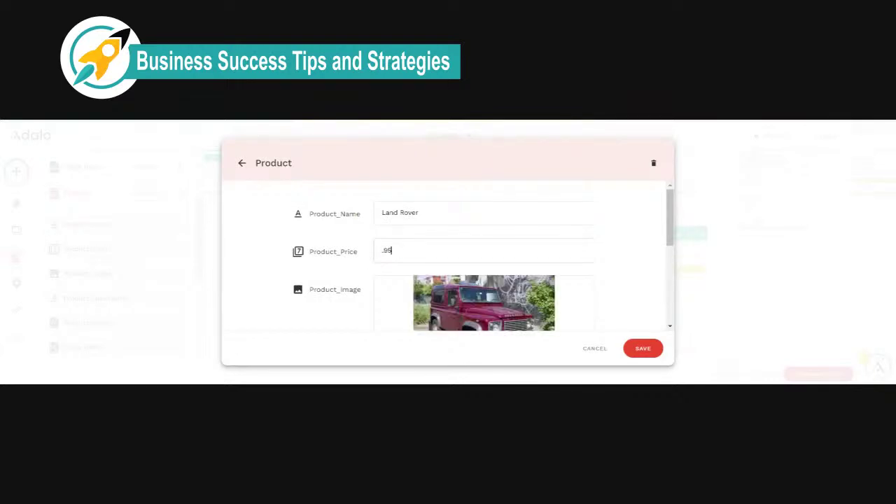
left_click(639, 348)
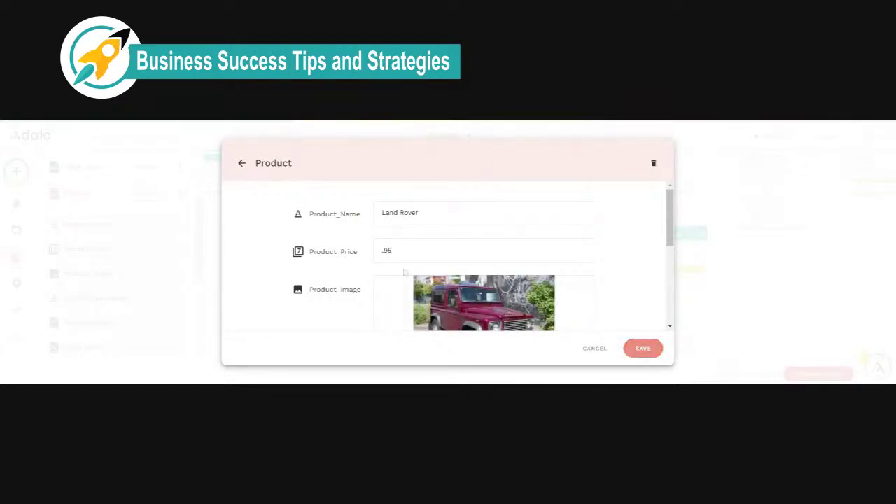
- Set the Toyota Landcruiser's Product_Price to 1.67, save the record and close the Products collection
left_click(350, 223)
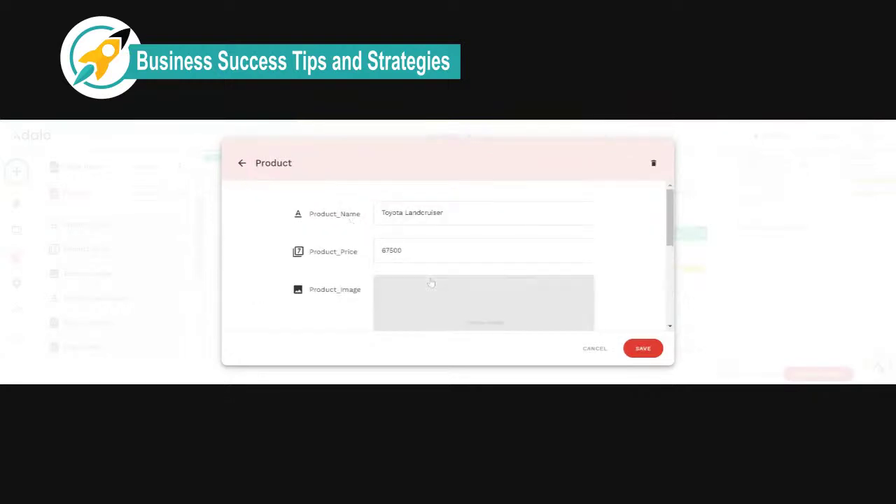
left_click_drag(404, 251, 364, 256)
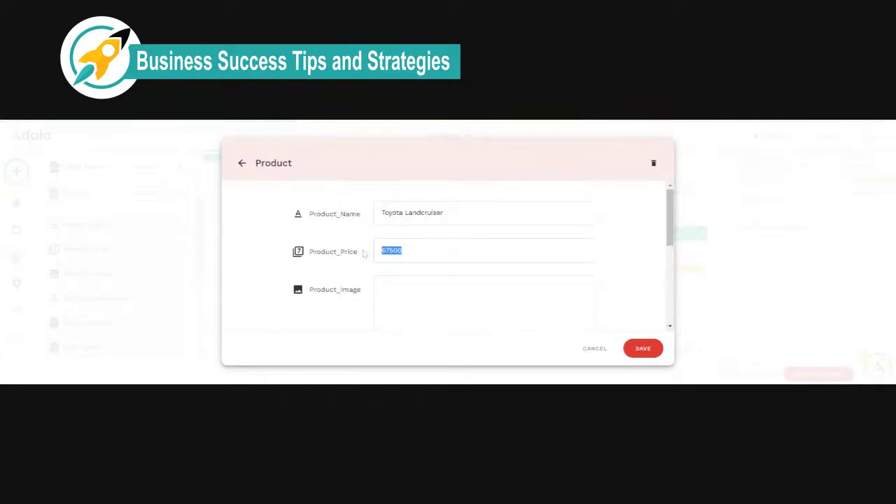
type("1.67")
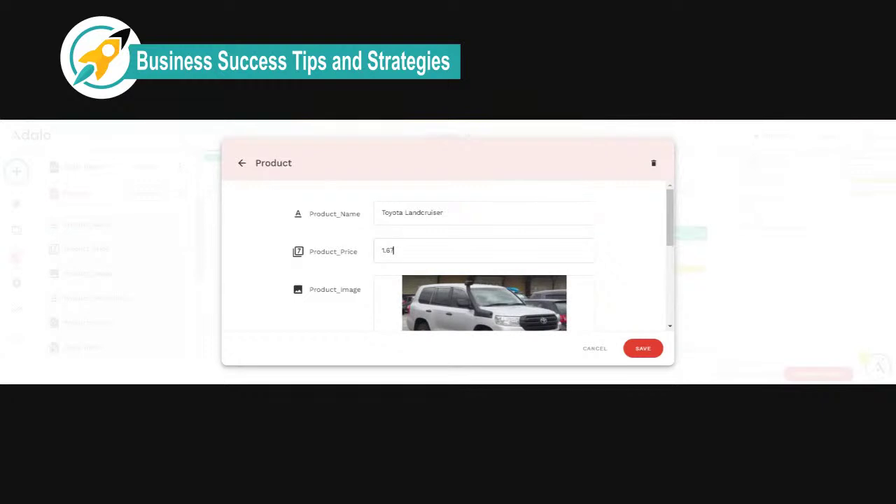
left_click(642, 348)
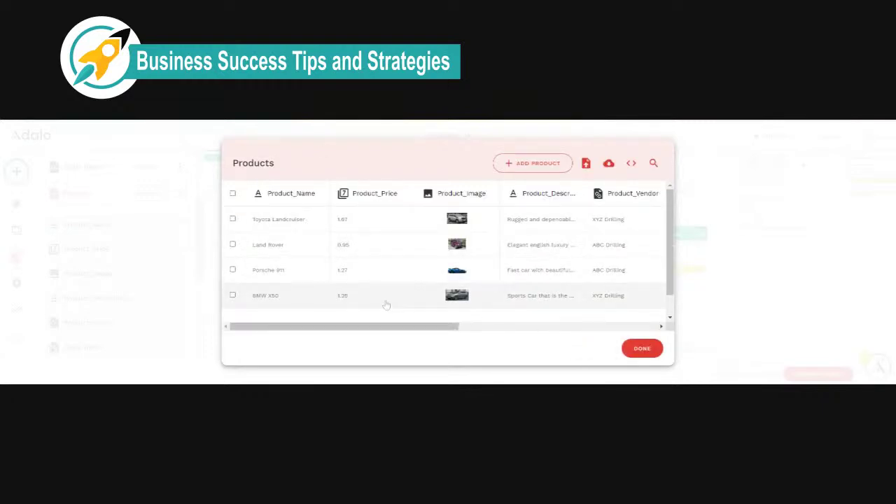
left_click(641, 350)
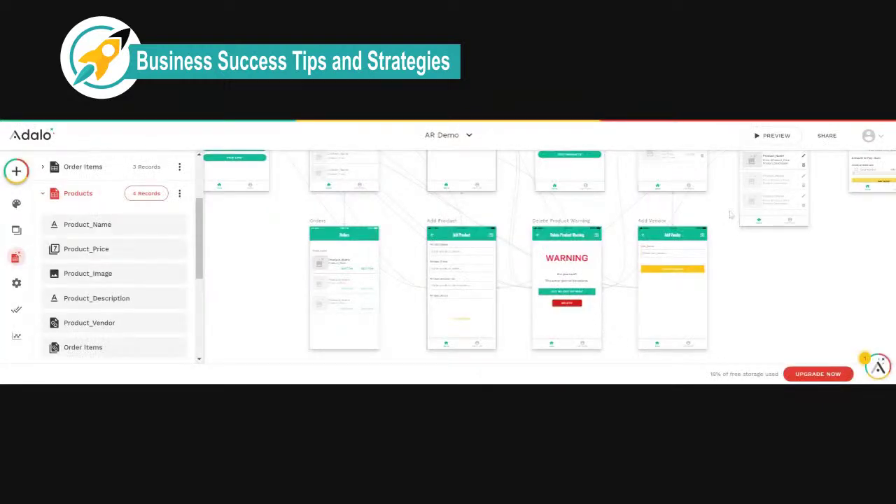
- Preview the app and try to open the vendor list from the Home screen
left_click(765, 139)
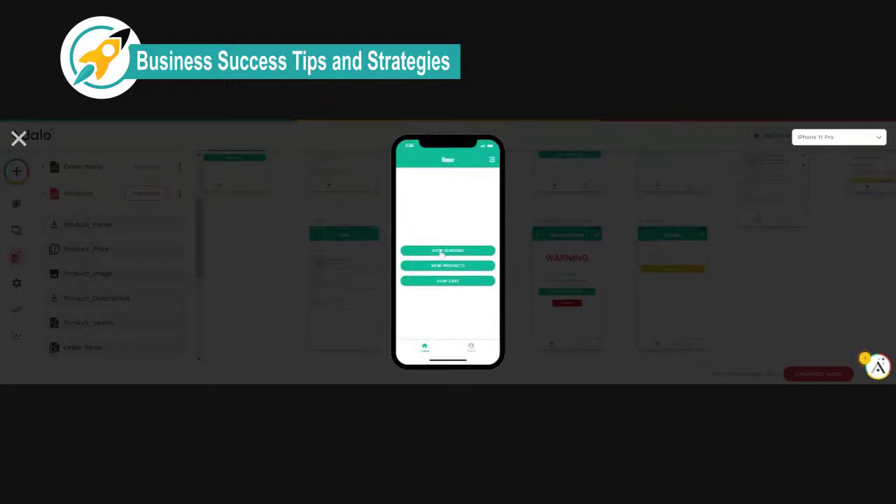
left_click(445, 250)
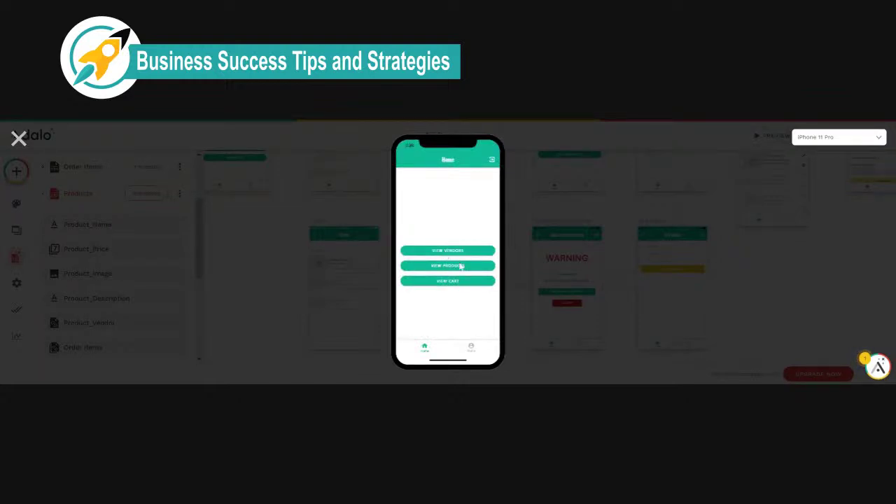